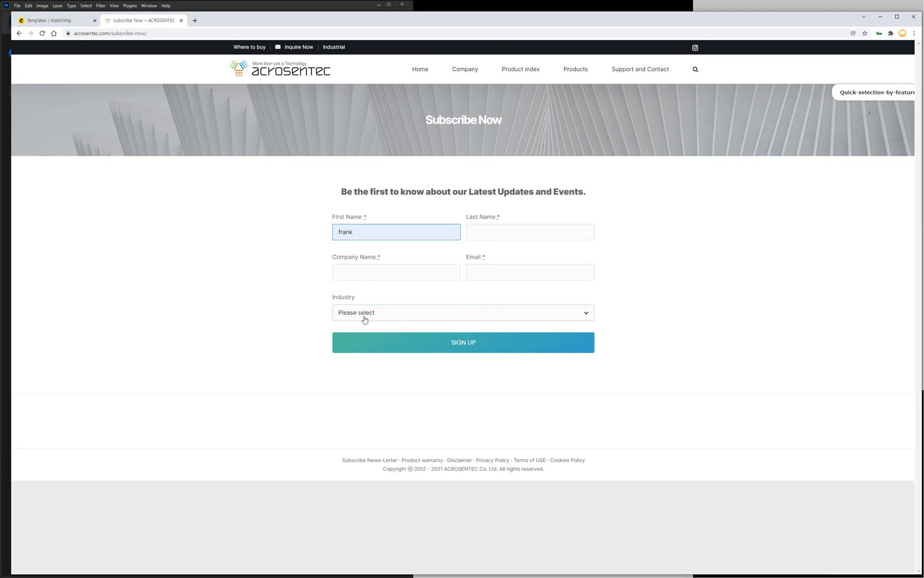
pyautogui.doubleClick(359, 231)
pyautogui.click(359, 233)
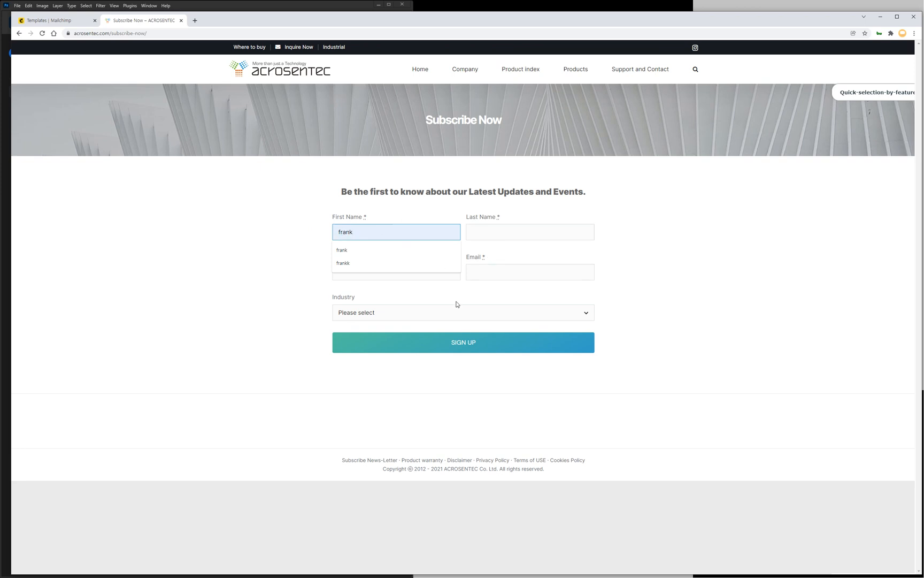
pyautogui.click(636, 290)
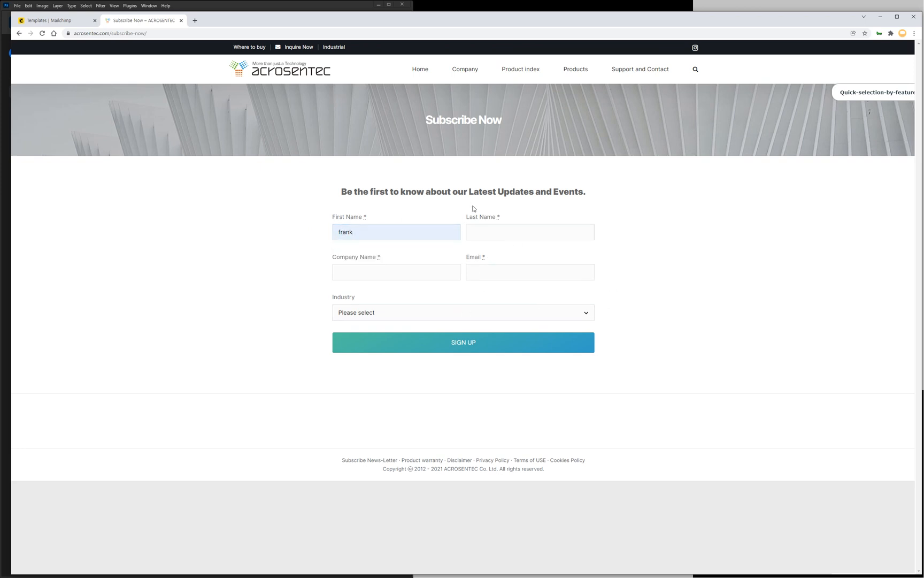
# Step: Switch to Mailchimp and view the full contact list of the ACROSENTEC audience
pyautogui.click(48, 21)
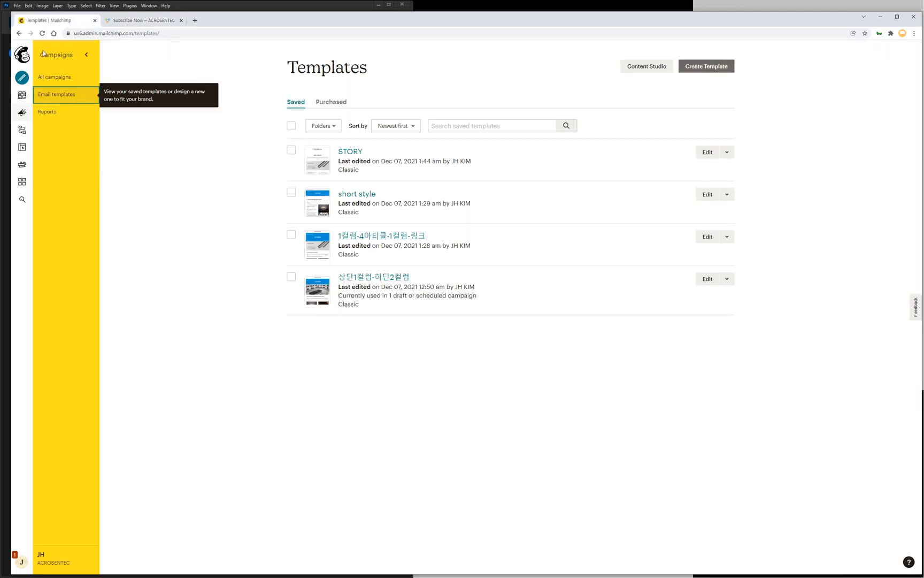
pyautogui.click(22, 95)
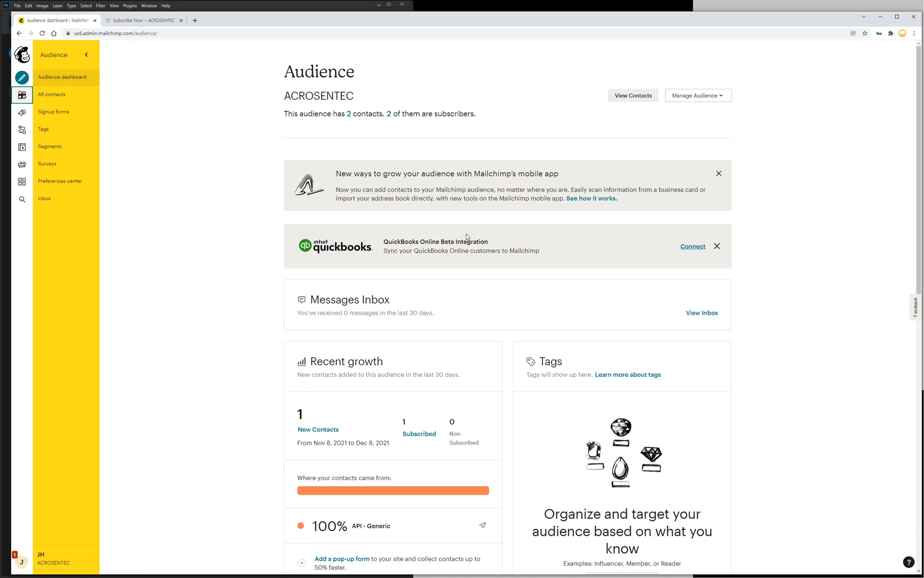
pyautogui.click(52, 95)
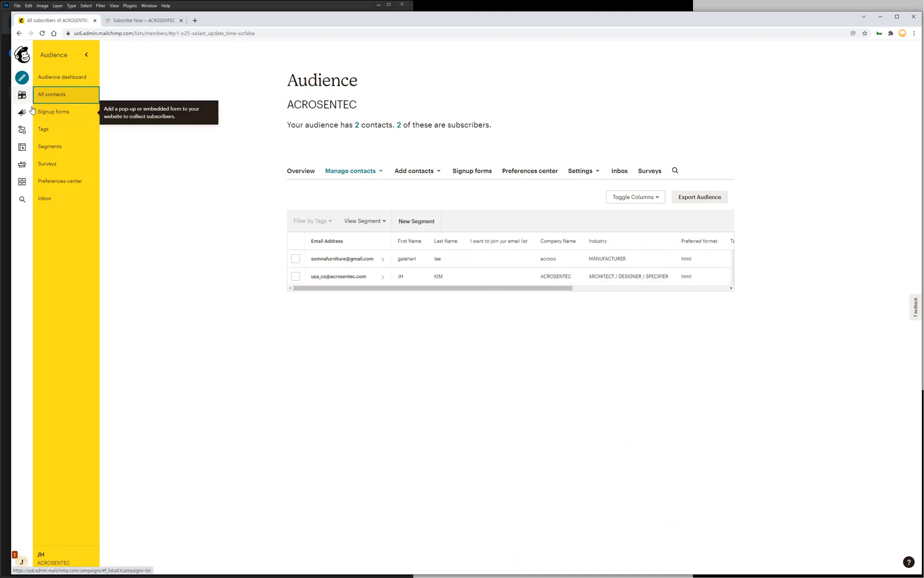
# Step: Create a campaign from the saved email template 1컬럼-4아티클-1컬럼-링크
pyautogui.click(23, 114)
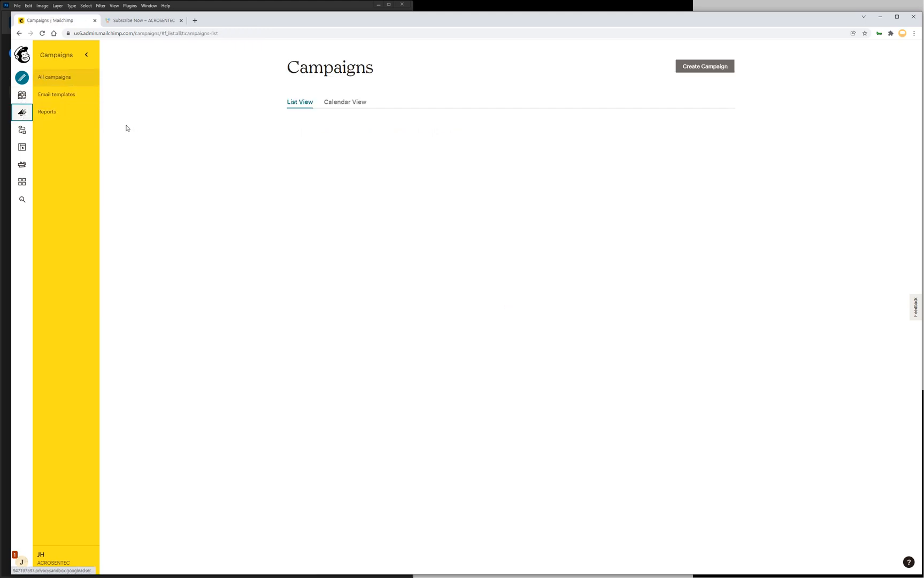
pyautogui.click(59, 94)
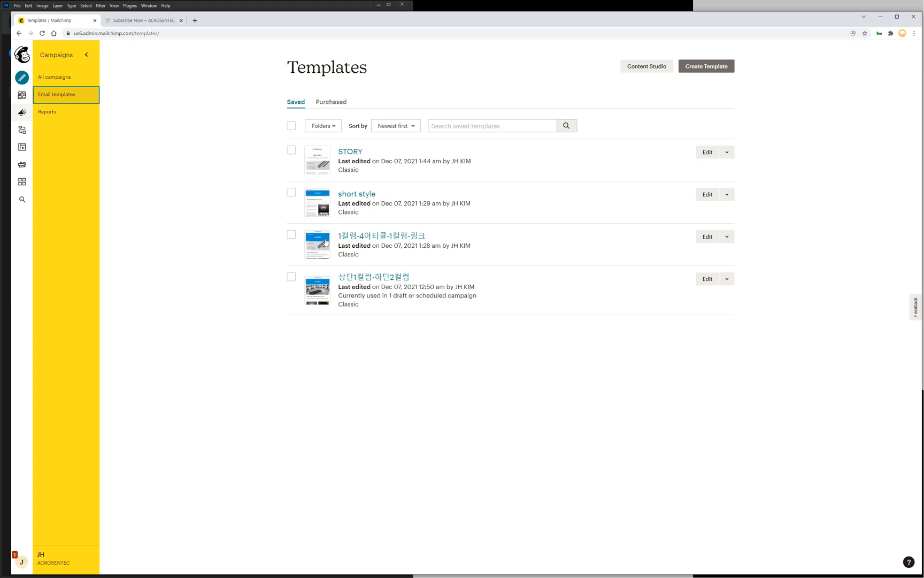
pyautogui.click(727, 240)
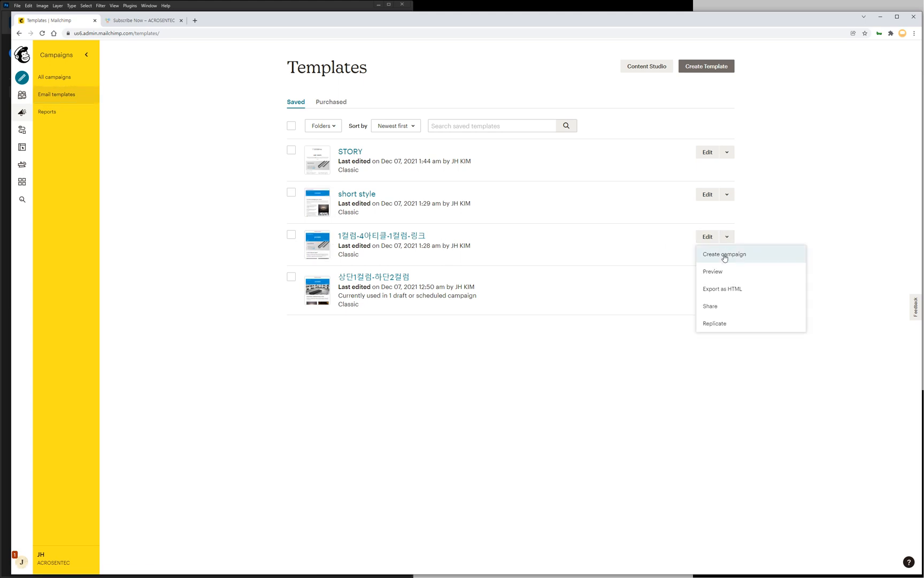
pyautogui.click(724, 257)
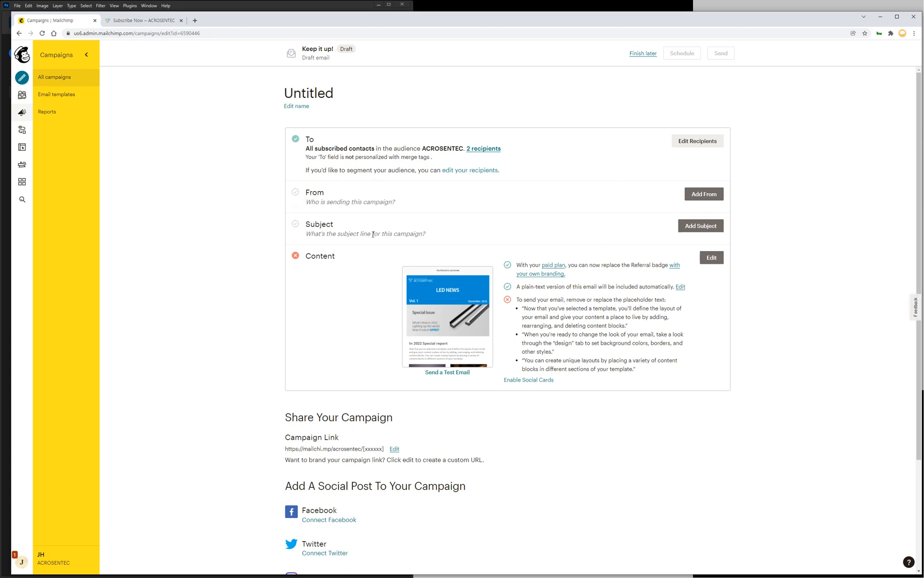
# Step: Preview the draft campaign's email, highlighting the special issue banner, the report text and the image cards
pyautogui.scroll(-1, 444, 311)
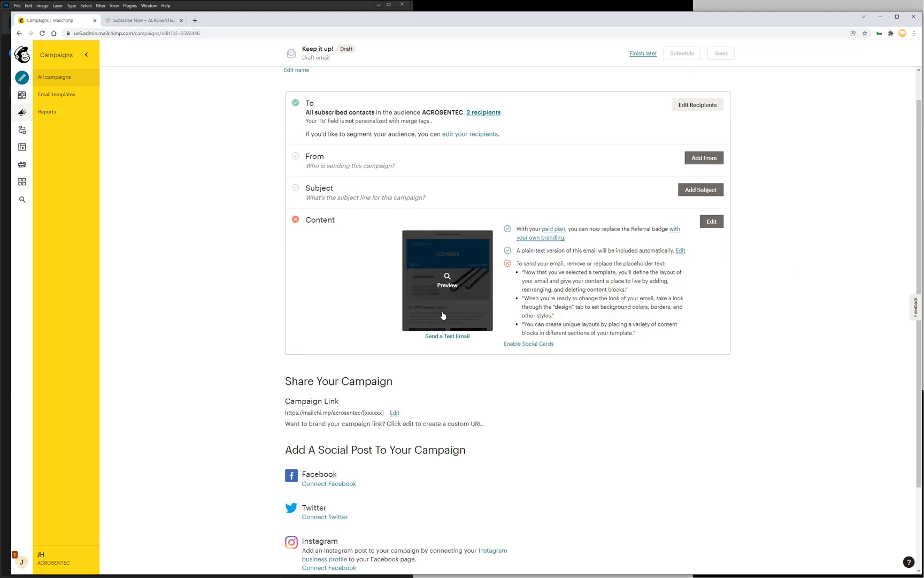
pyautogui.click(447, 281)
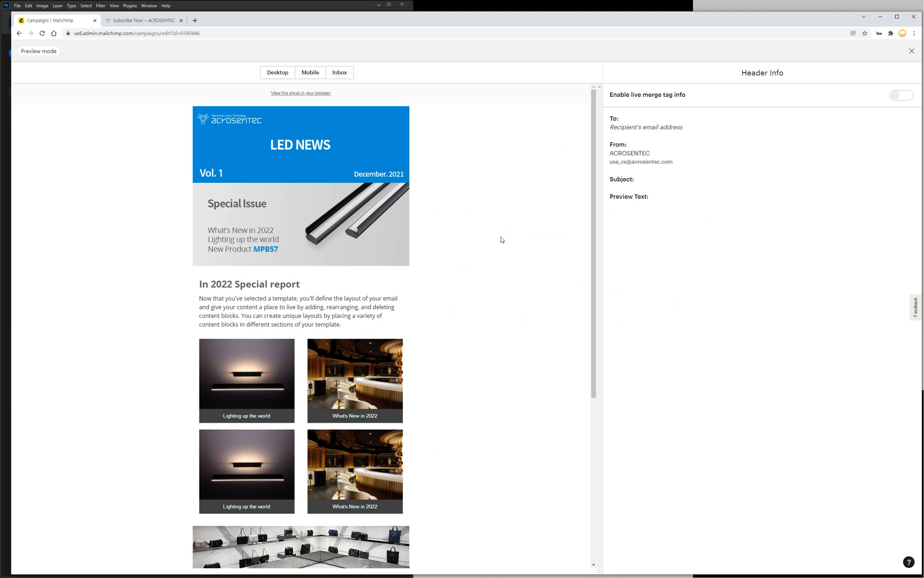
pyautogui.moveTo(443, 169); pyautogui.dragTo(395, 172)
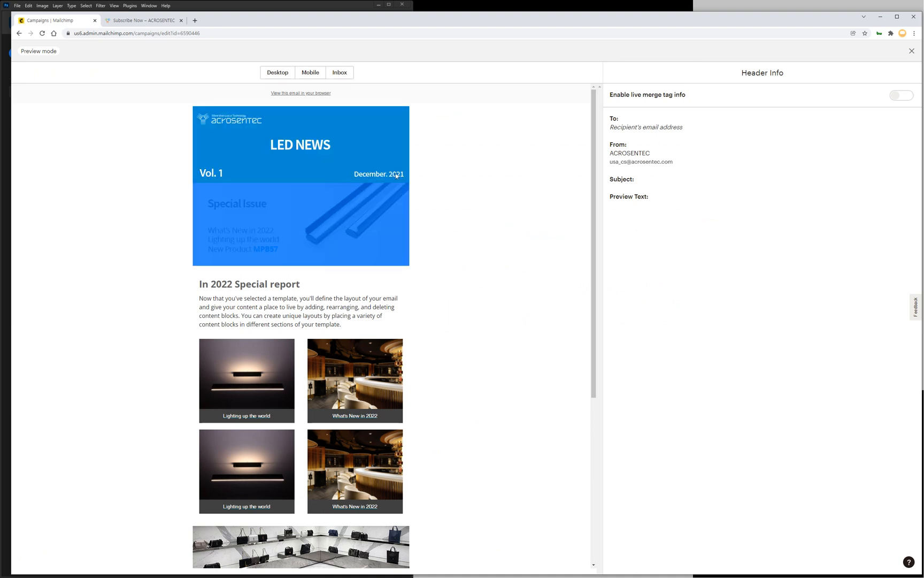
pyautogui.moveTo(163, 279); pyautogui.dragTo(410, 359)
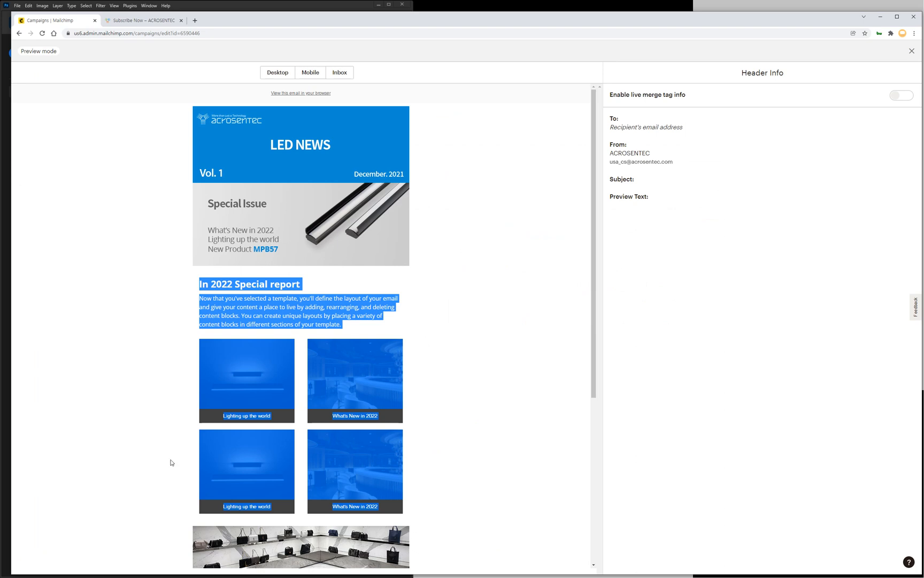
# Step: Write the note 600px in a new Notepad document, shrink its window, and return to the email preview
pyautogui.press('super')
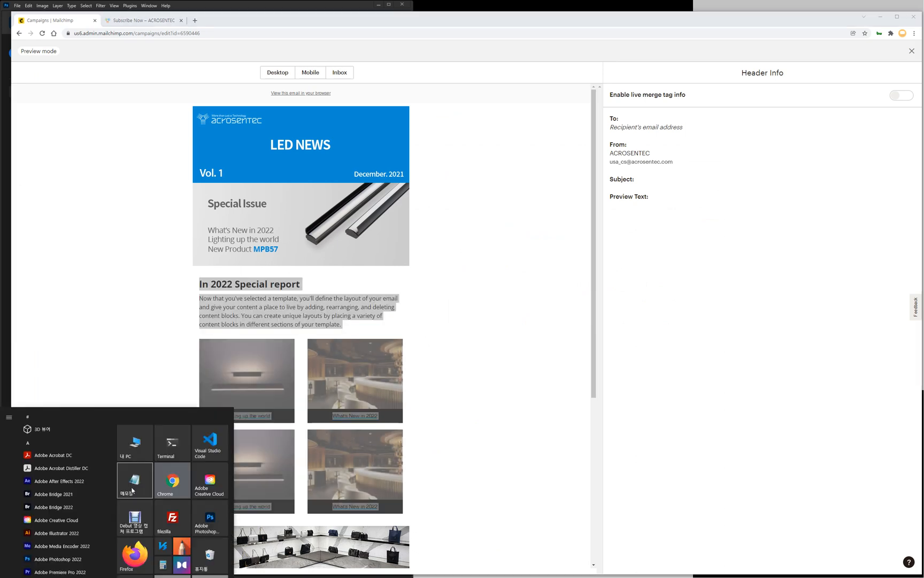
pyautogui.click(132, 488)
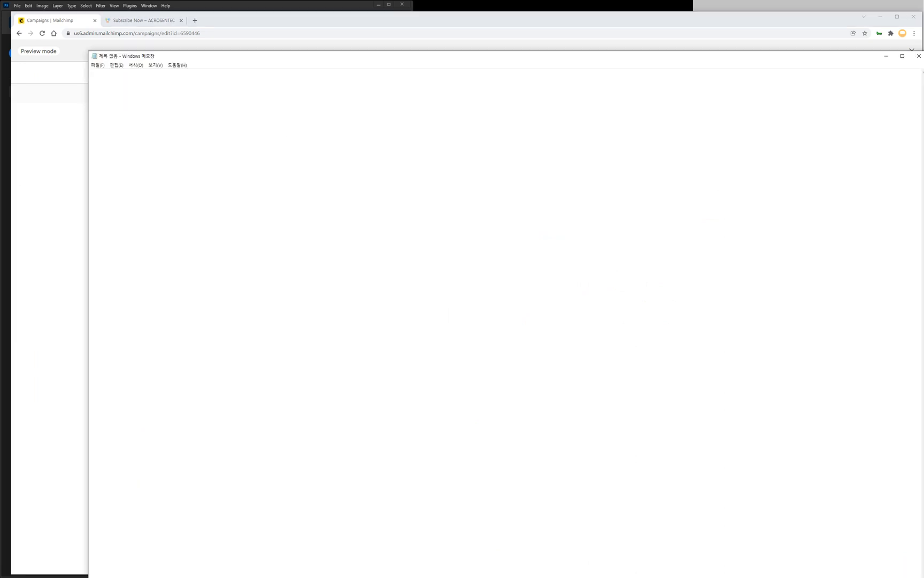
pyautogui.moveTo(427, 575); pyautogui.dragTo(427, 402)
pyautogui.write('600')
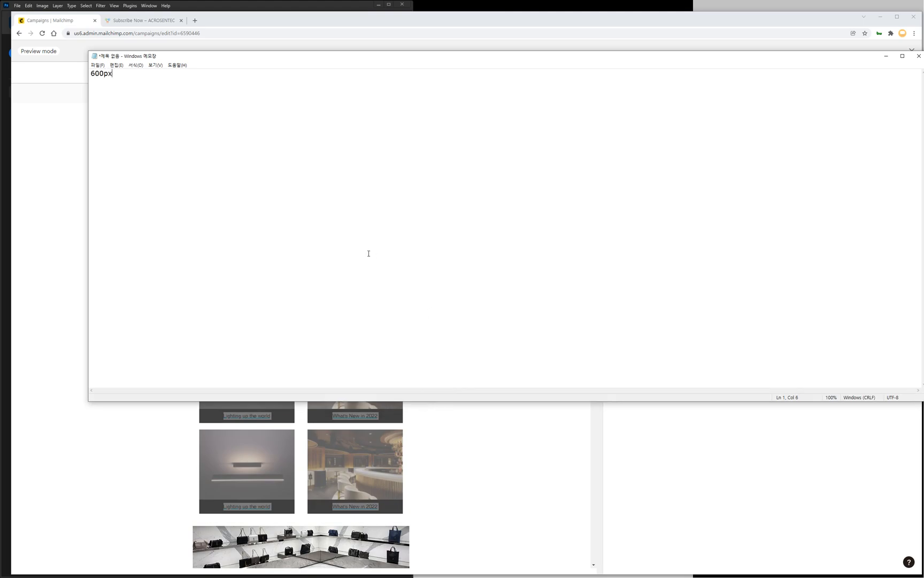
pyautogui.hotkey('alt', 'Tab')
pyautogui.click(503, 260)
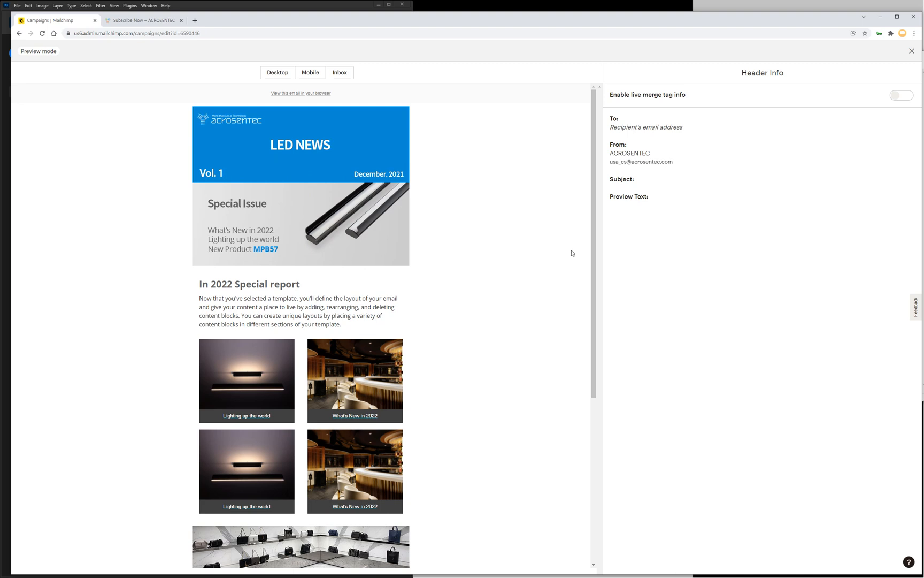
# Step: Examine the lower part of the email preview, close it, and look through the campaign draft page
pyautogui.moveTo(592, 243); pyautogui.dragTo(592, 355)
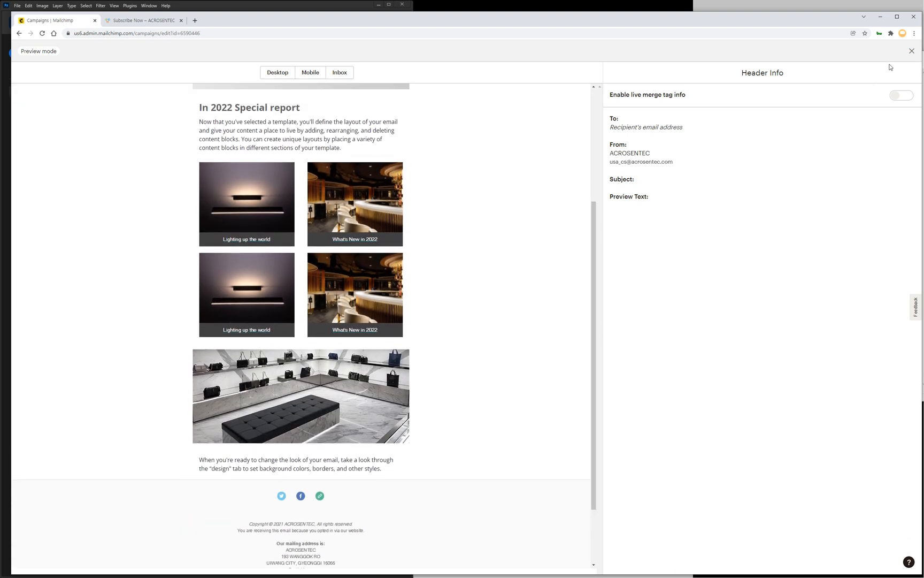
pyautogui.click(912, 54)
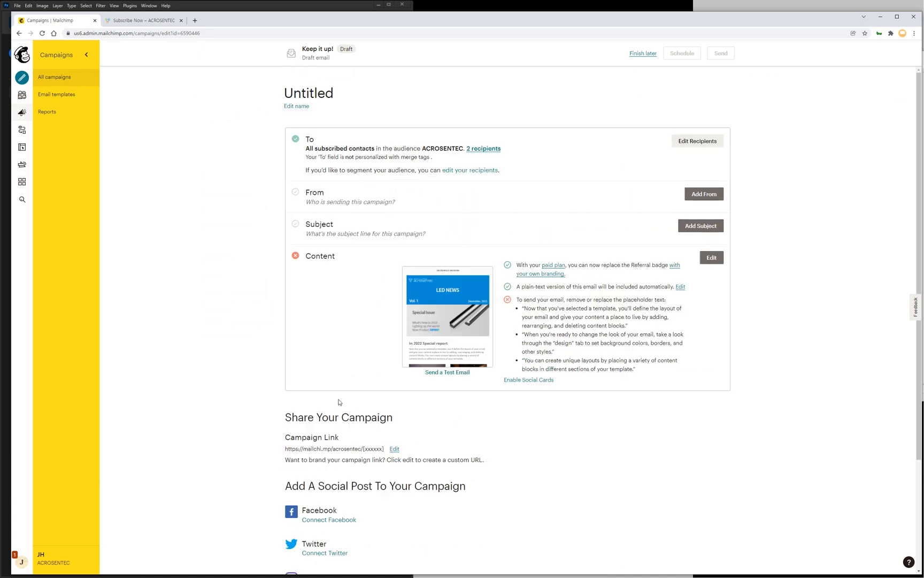
pyautogui.scroll(-3, 374, 396)
pyautogui.scroll(3, 373, 398)
# Step: Look at the starting layouts offered for a new email template and return to the saved templates
pyautogui.click(66, 100)
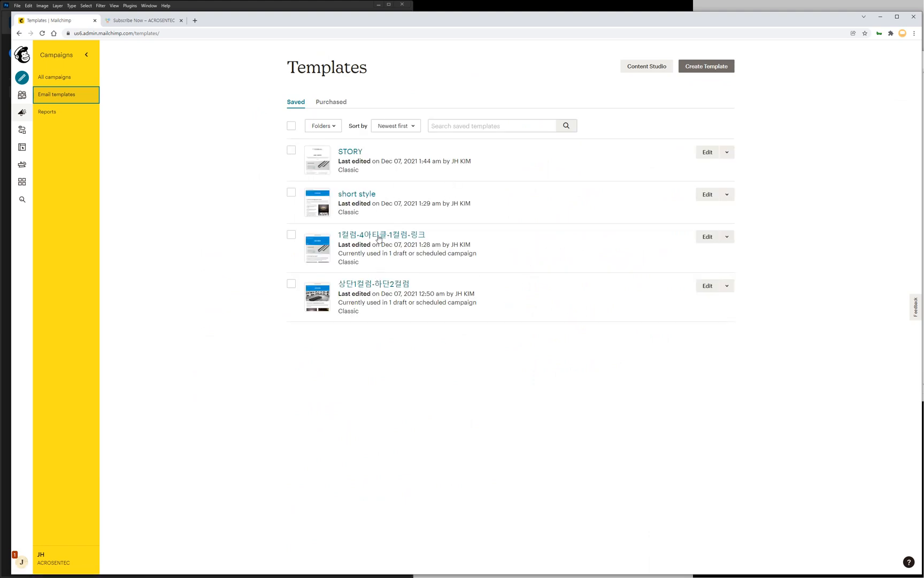
pyautogui.click(705, 68)
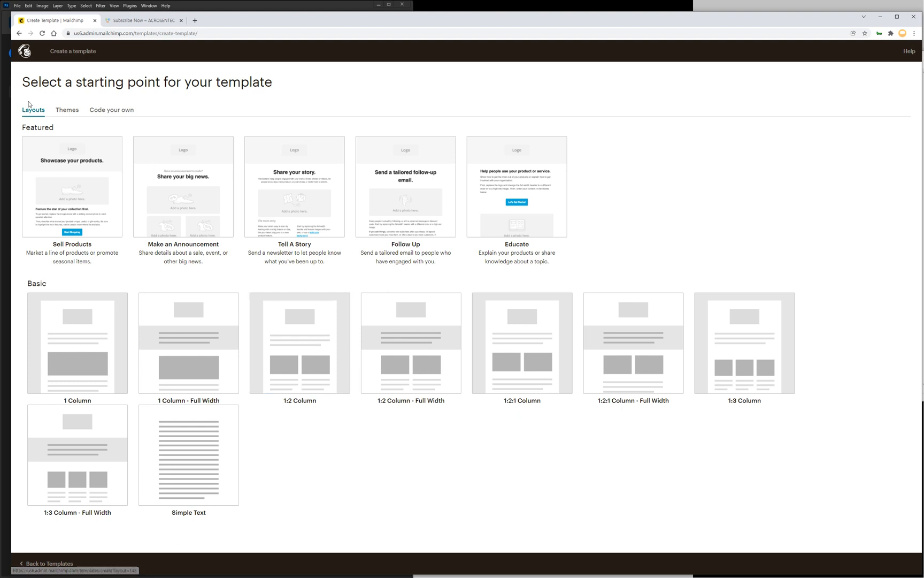
pyautogui.click(20, 35)
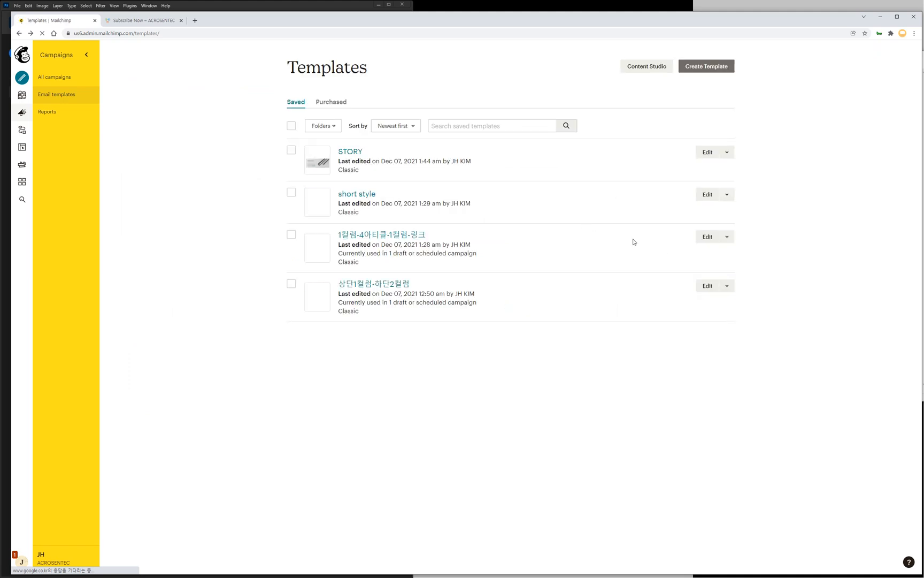
# Step: Open the template 상단1컬럼-하단2컬럼 for editing and view the content and style options of its undertitle.jpg image block
pyautogui.click(708, 286)
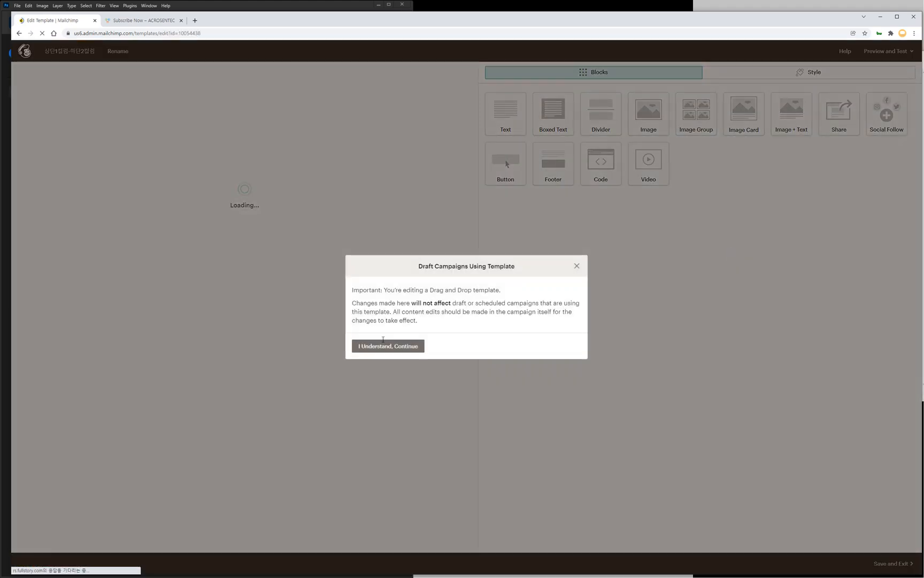
pyautogui.click(385, 348)
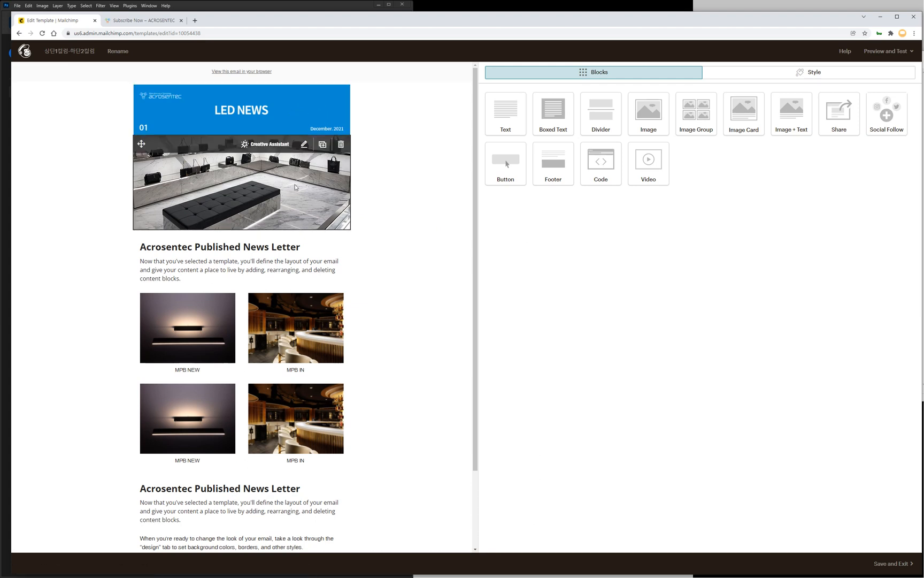
pyautogui.click(305, 146)
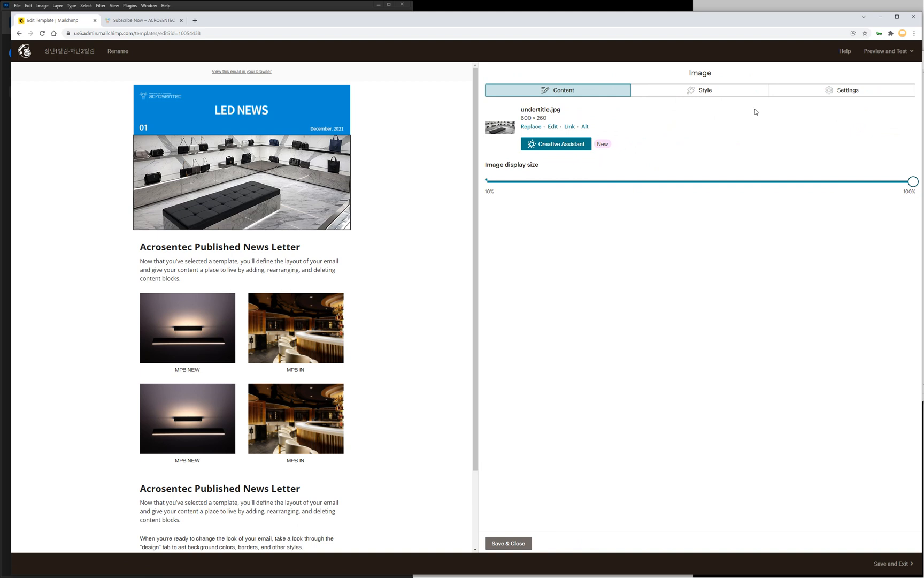
pyautogui.click(705, 94)
pyautogui.click(822, 93)
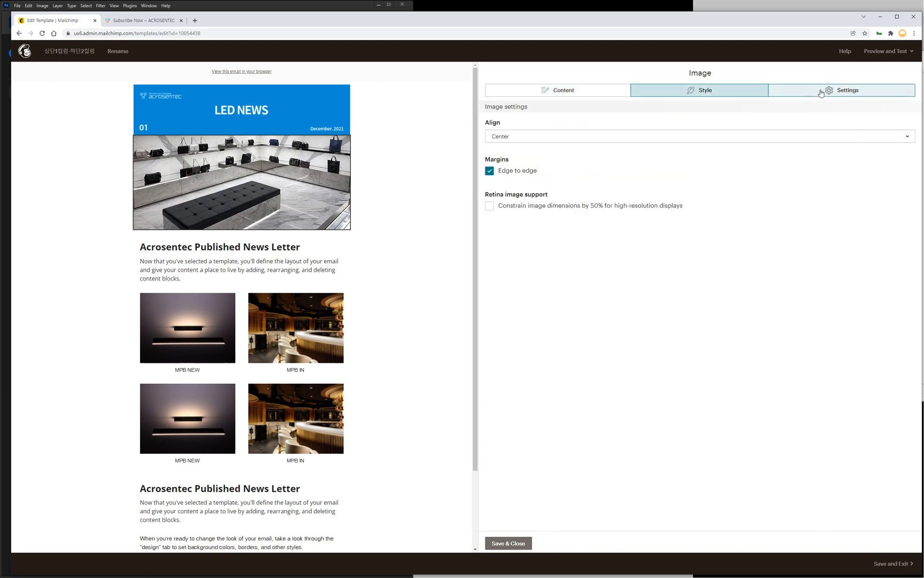
pyautogui.click(547, 91)
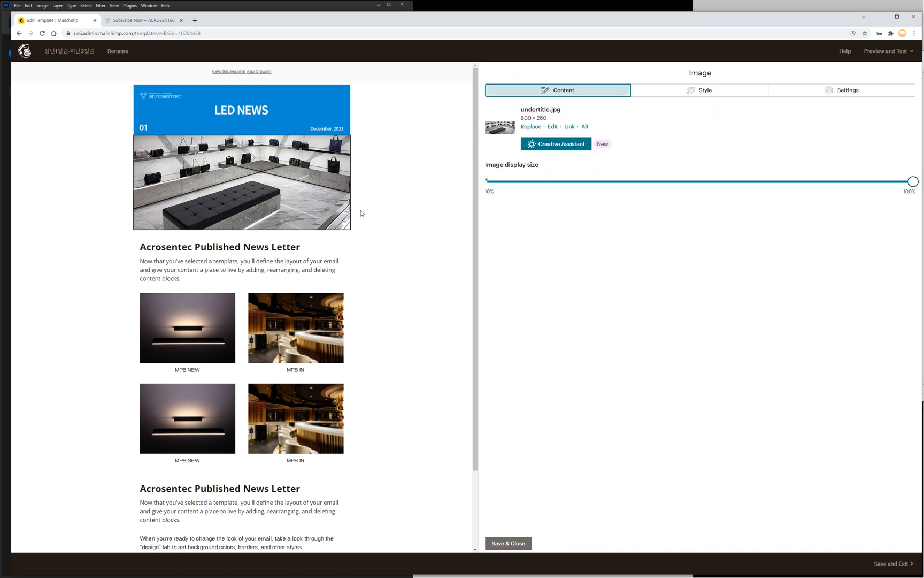
# Step: Open the upper Acrosentec Published News Letter text block and view its content and text style options
pyautogui.moveTo(321, 217)
pyautogui.moveTo(242, 264)
pyautogui.click(305, 247)
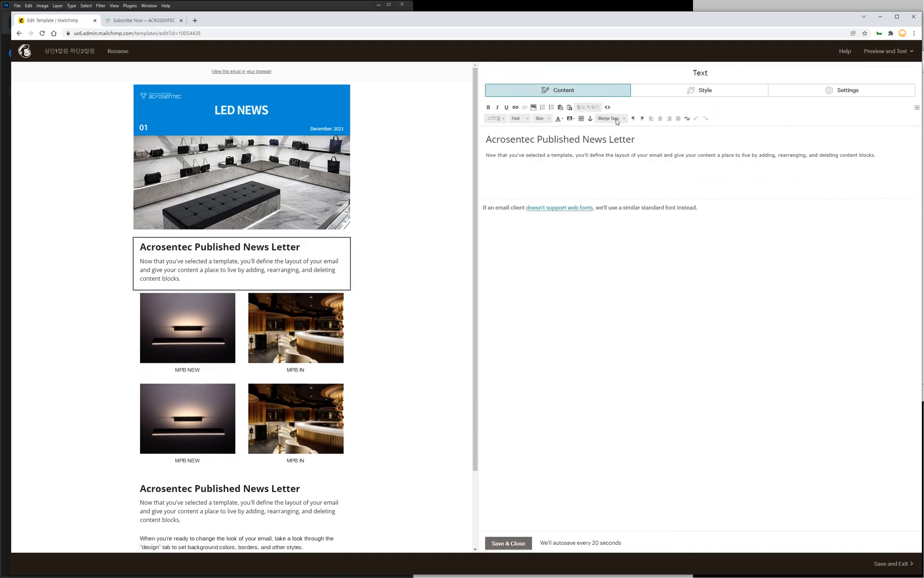
pyautogui.click(676, 94)
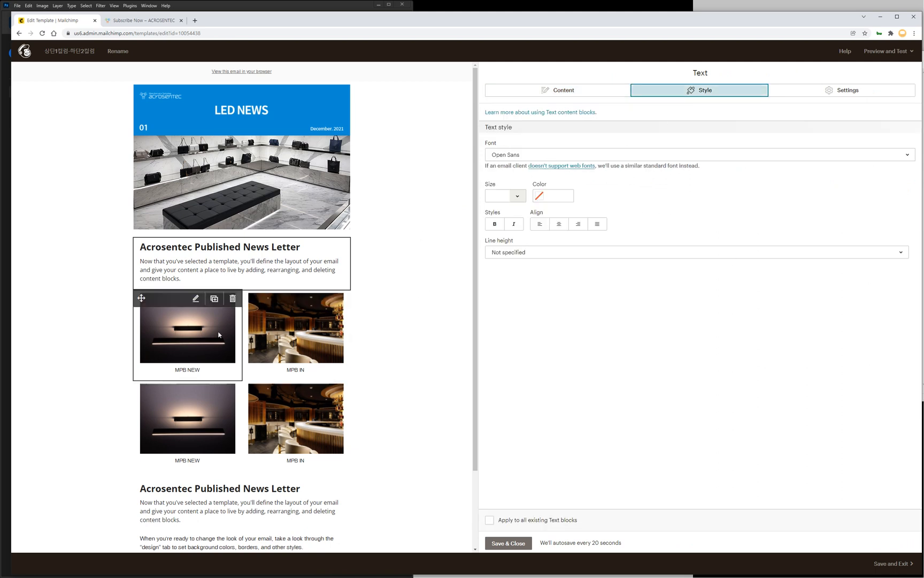
# Step: Open the first image card, view the link options for its MPB NEW caption, and leave them without inserting a link
pyautogui.click(219, 336)
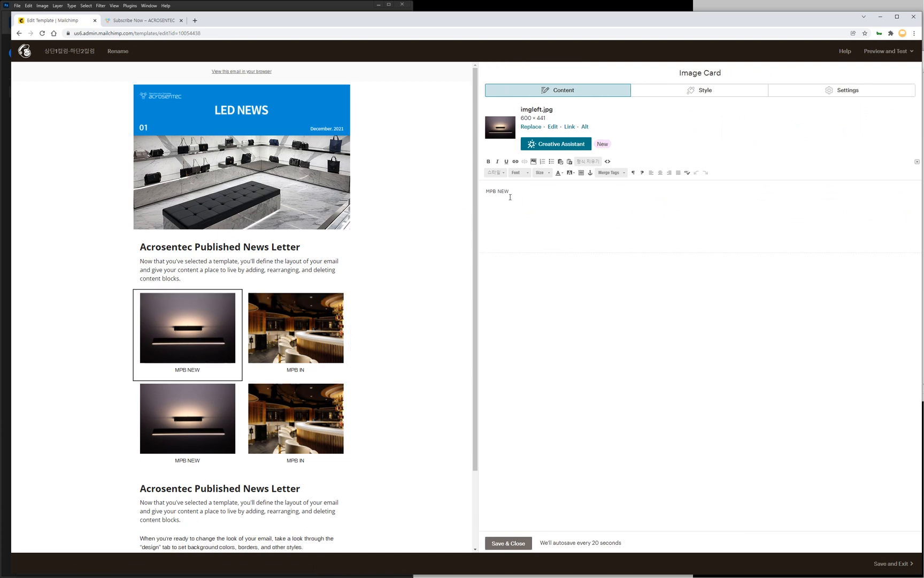
pyautogui.moveTo(511, 190); pyautogui.dragTo(480, 191)
pyautogui.click(515, 162)
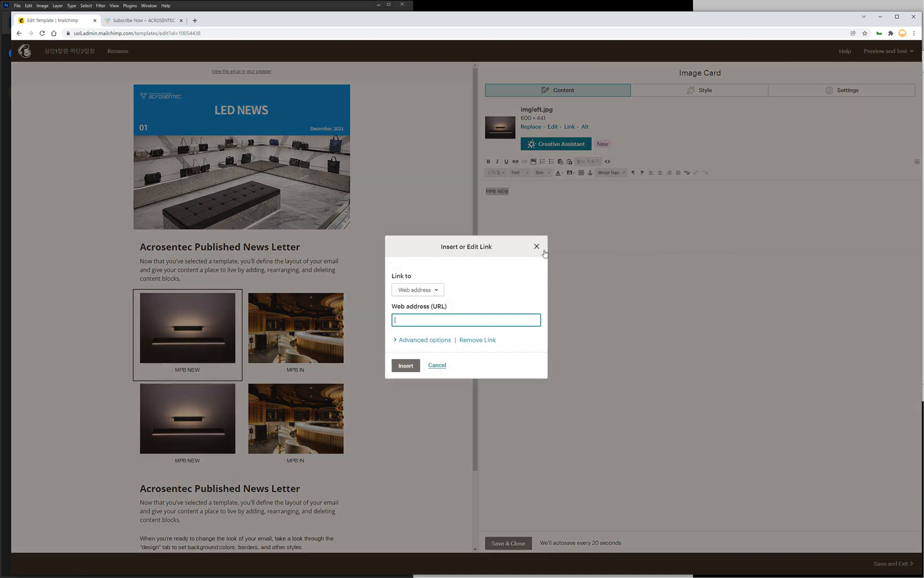
pyautogui.click(537, 246)
pyautogui.scroll(-2, 404, 327)
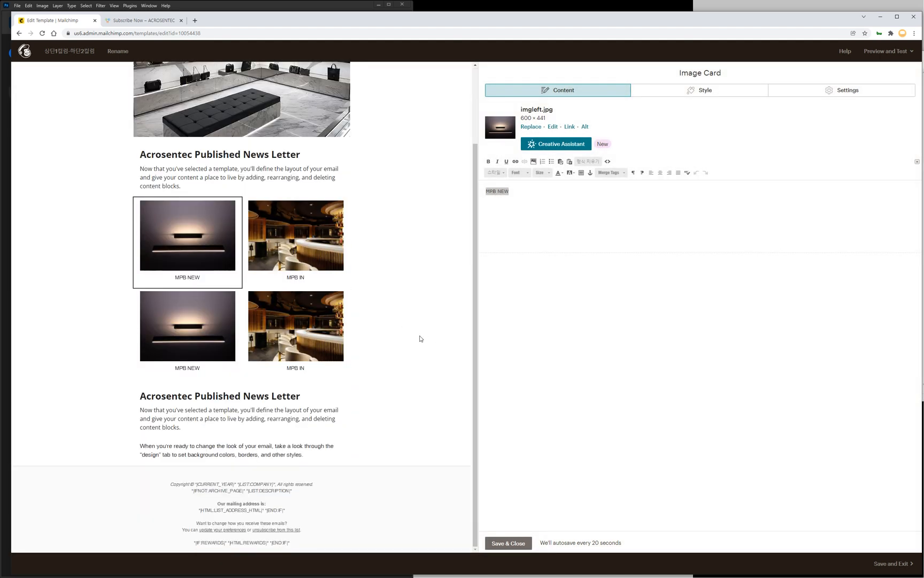
pyautogui.scroll(2, 342, 335)
pyautogui.scroll(-2, 289, 298)
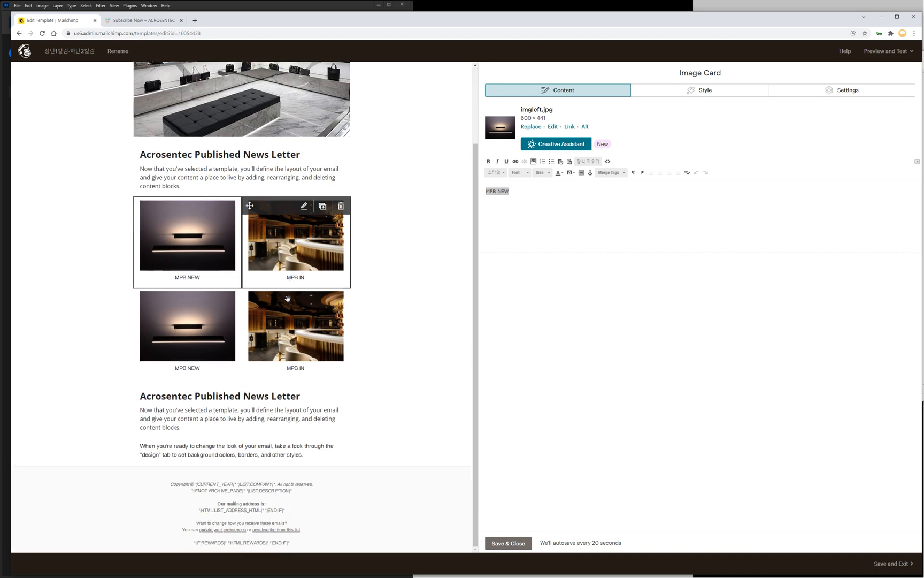
pyautogui.scroll(2, 177, 188)
pyautogui.scroll(-2, 221, 298)
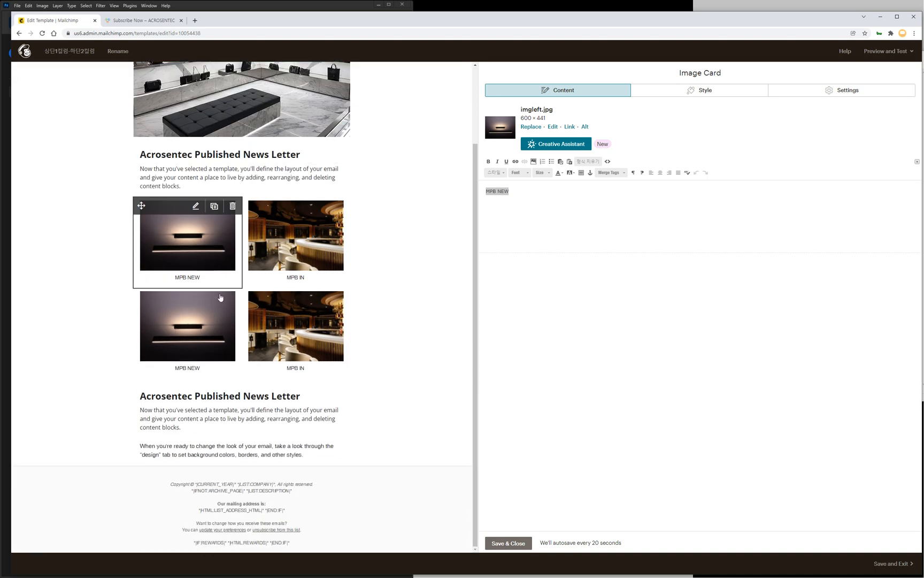
pyautogui.scroll(2, 399, 278)
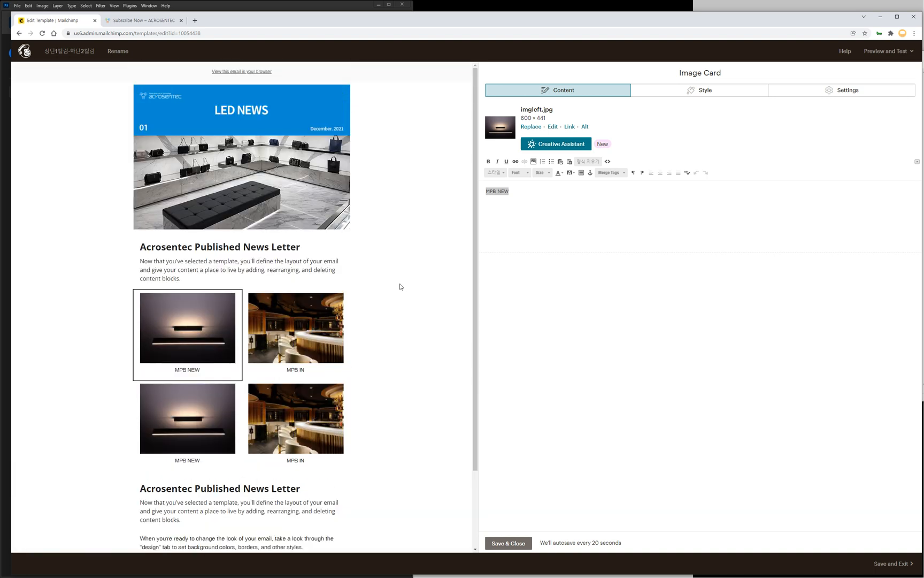
# Step: Switch to the ACROSENTEC website, open the first news article from the home page, and copy its web address
pyautogui.moveTo(246, 224)
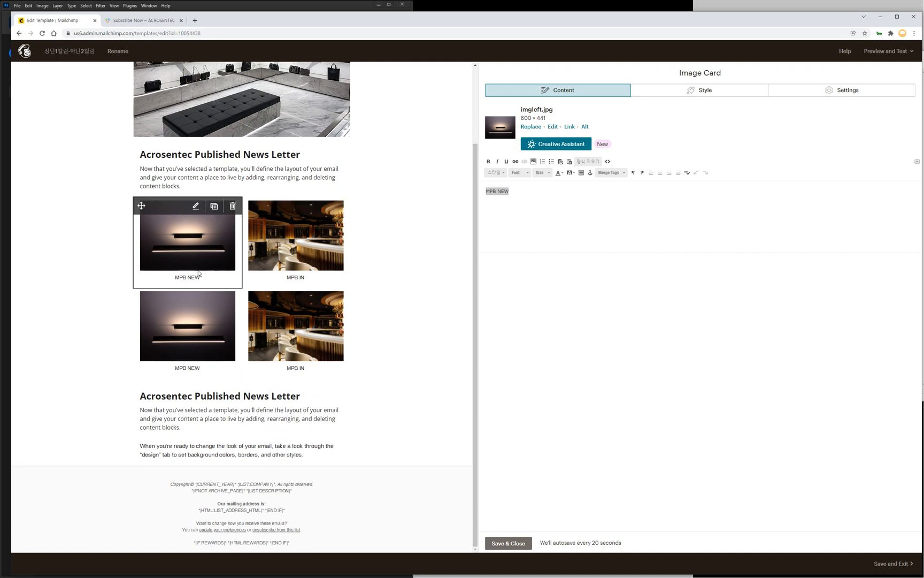
pyautogui.click(143, 24)
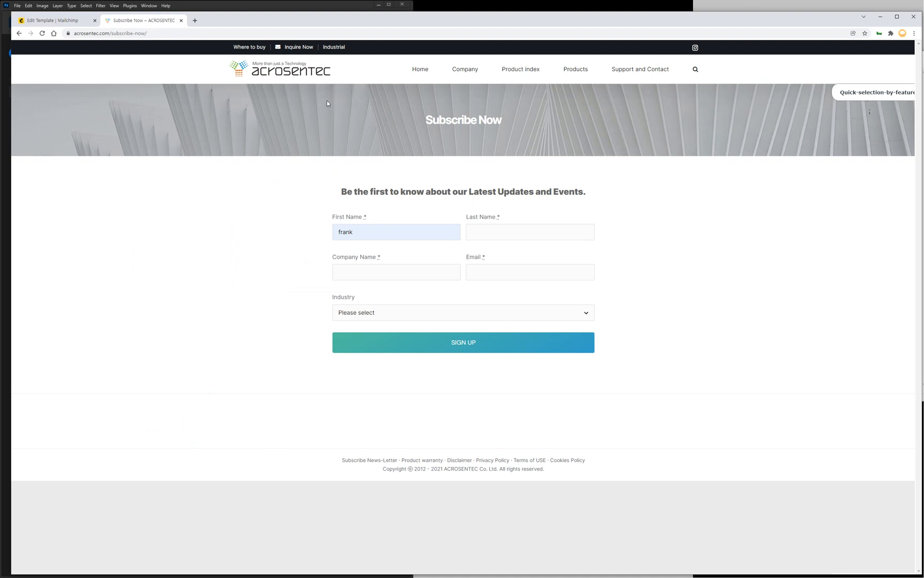
pyautogui.click(272, 74)
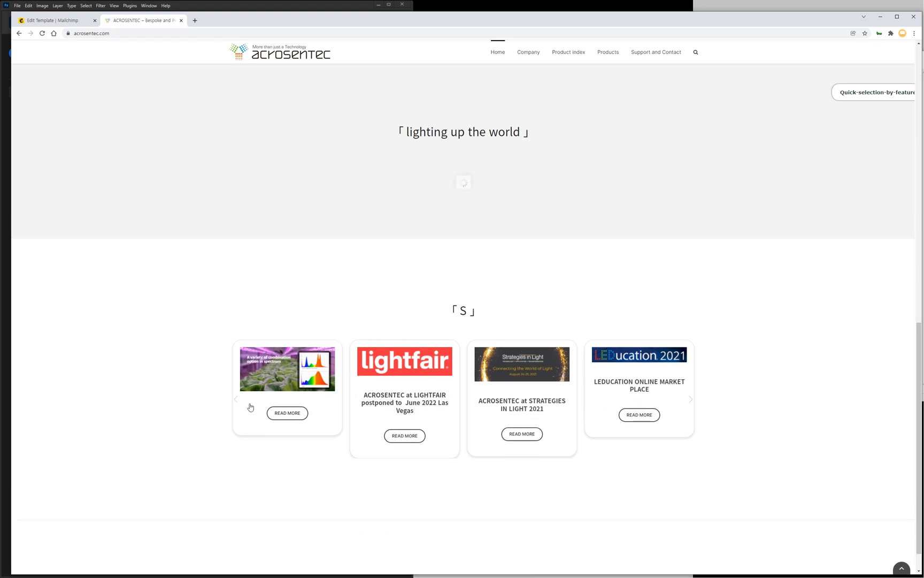
pyautogui.scroll(-6, 411, 345)
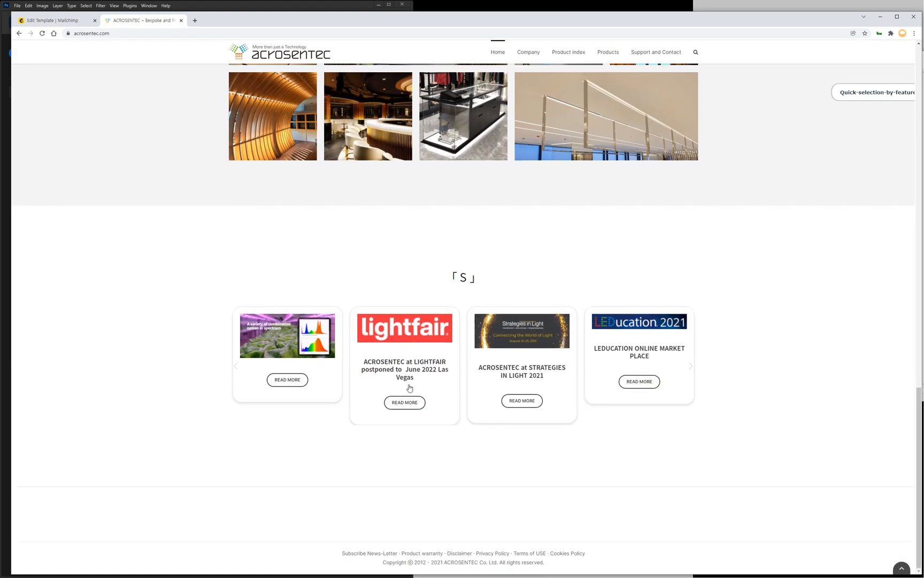
pyautogui.click(288, 380)
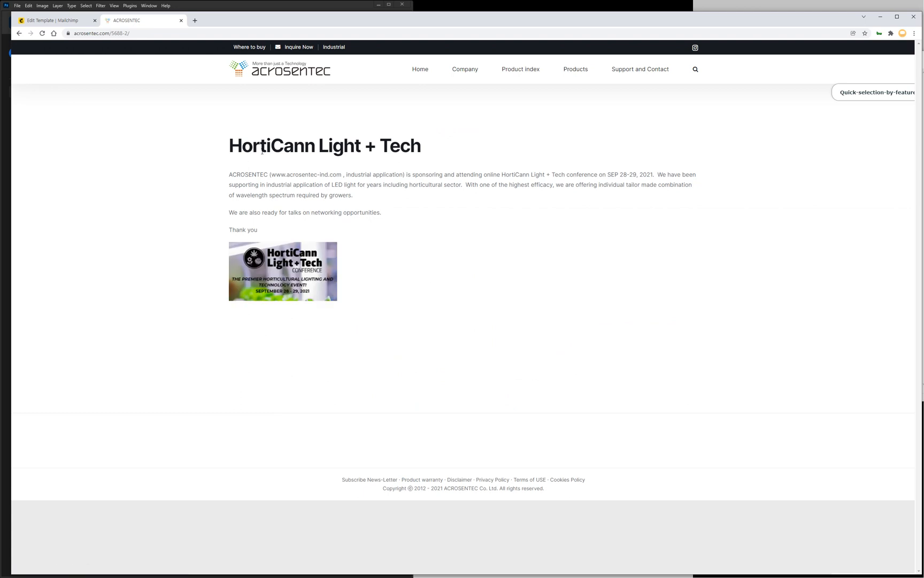
pyautogui.click(170, 34)
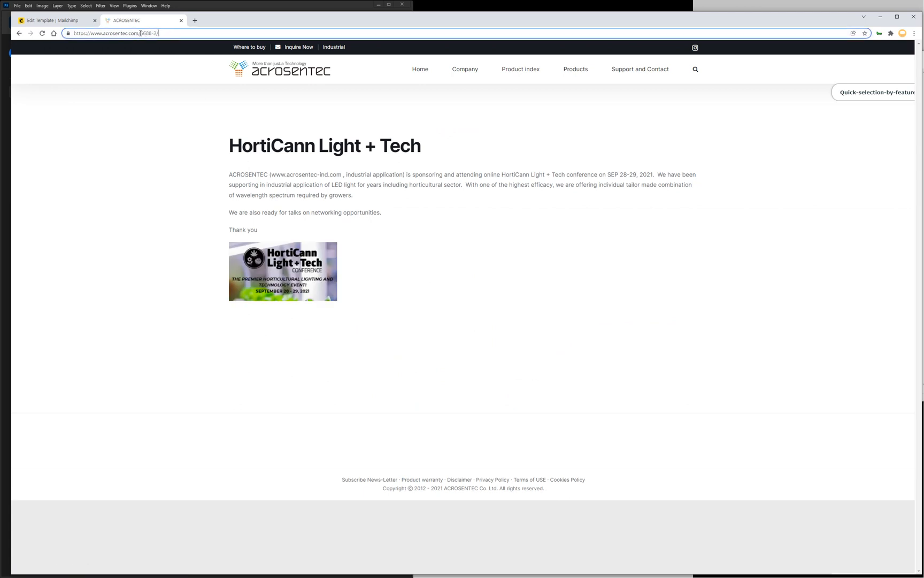
pyautogui.hotkey('ctrl', 'a')
pyautogui.hotkey('ctrl', 'c')
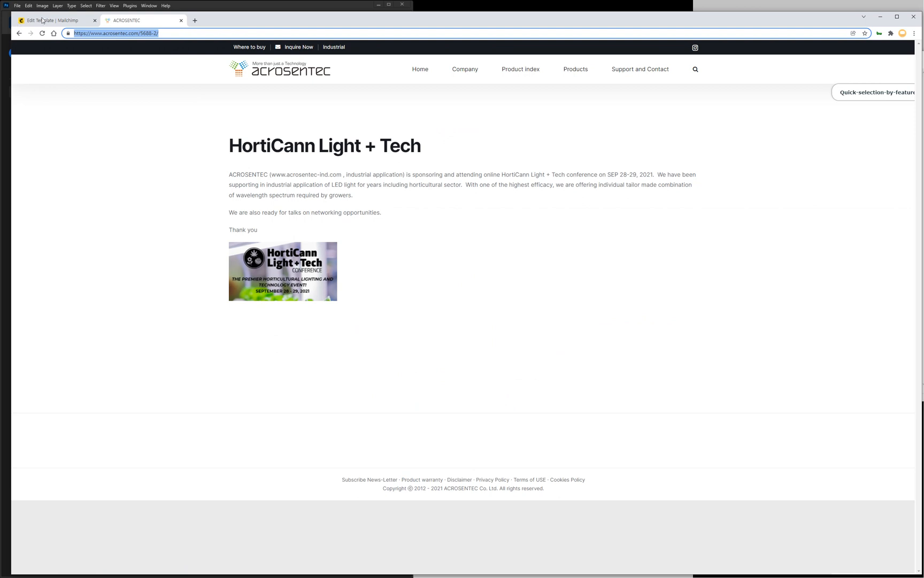
pyautogui.click(58, 22)
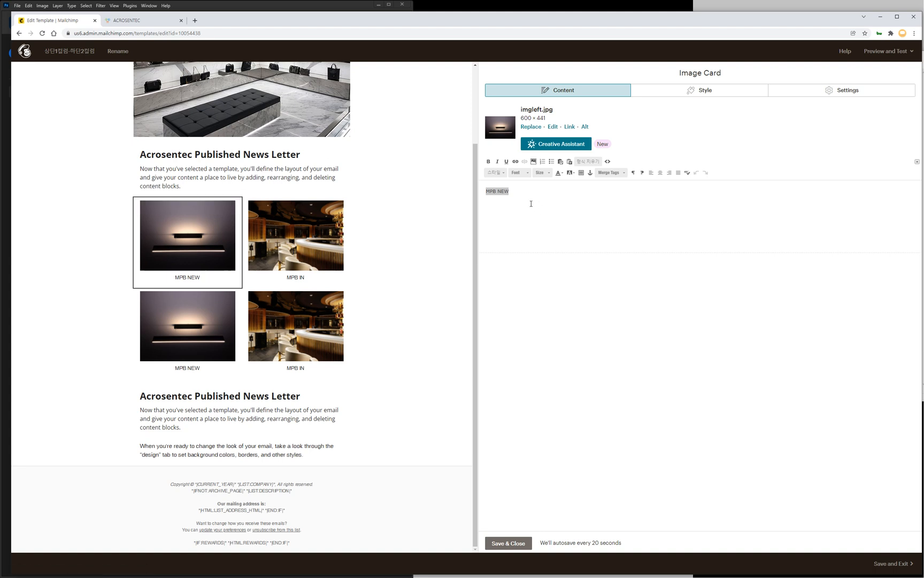
pyautogui.click(510, 191)
pyautogui.click(512, 191)
pyautogui.moveTo(512, 191); pyautogui.dragTo(479, 193)
pyautogui.click(516, 163)
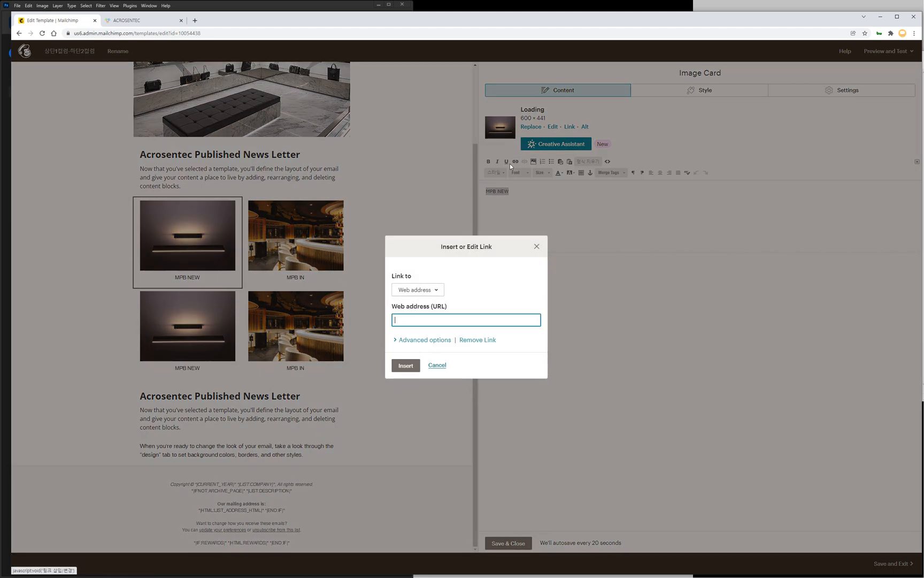
pyautogui.hotkey('ctrl', 'v')
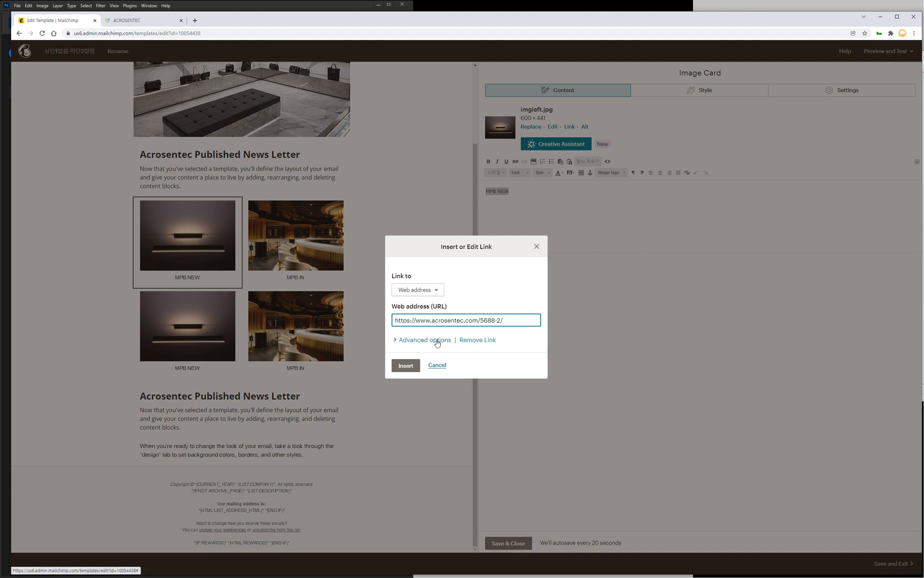
pyautogui.click(437, 341)
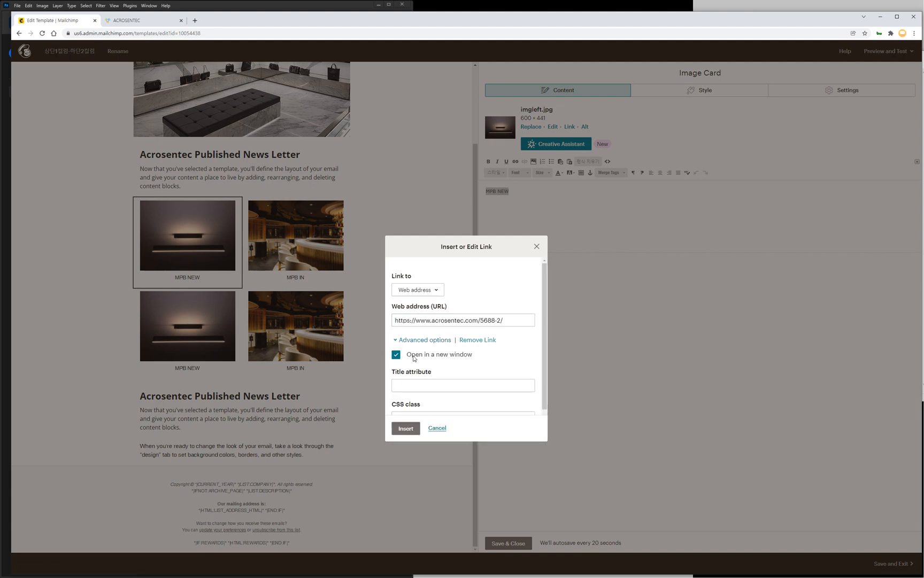
pyautogui.scroll(-1, 481, 369)
pyautogui.scroll(1, 479, 358)
pyautogui.click(405, 428)
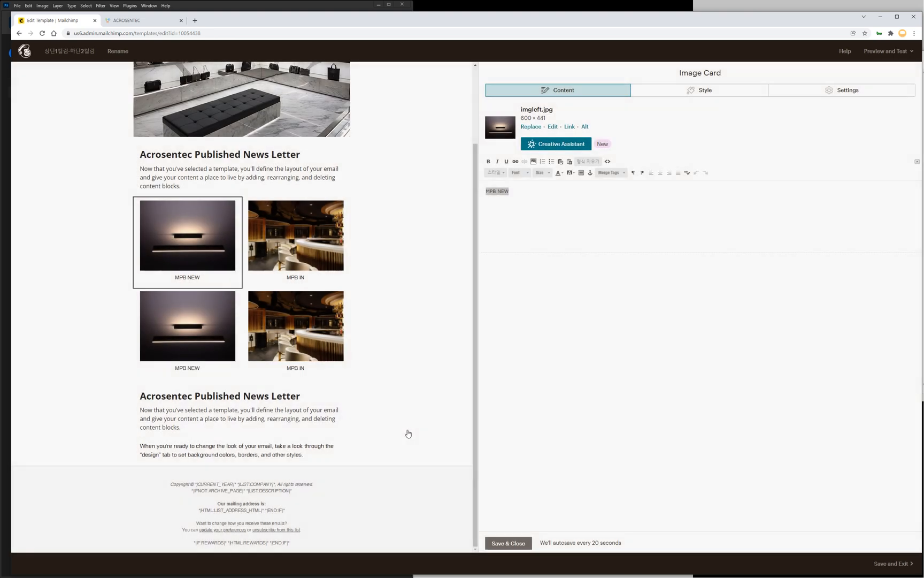
pyautogui.click(212, 236)
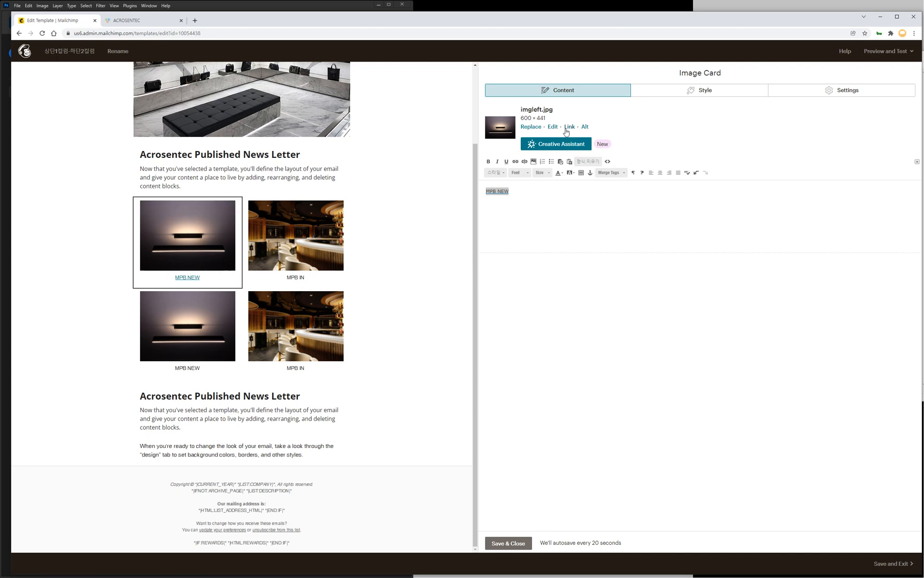
pyautogui.click(570, 126)
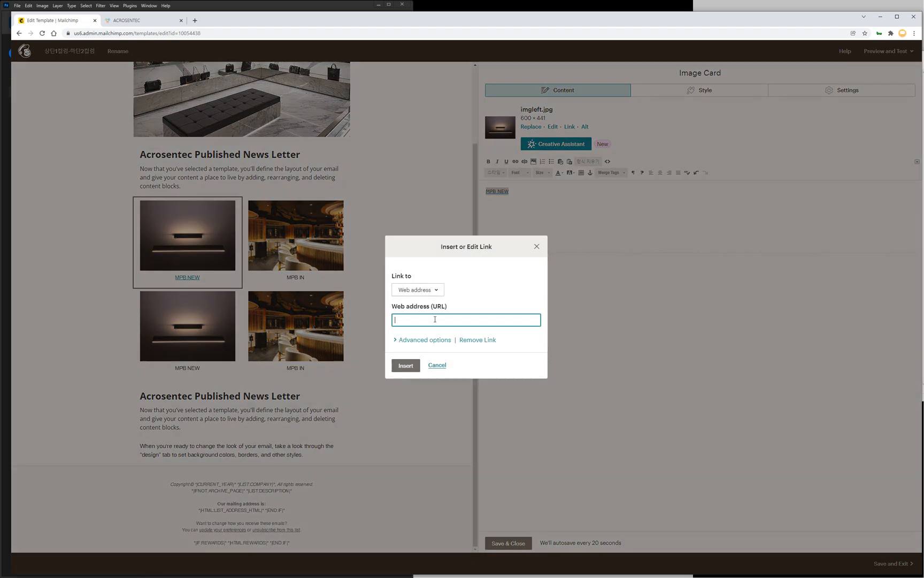
pyautogui.hotkey('ctrl', 'v')
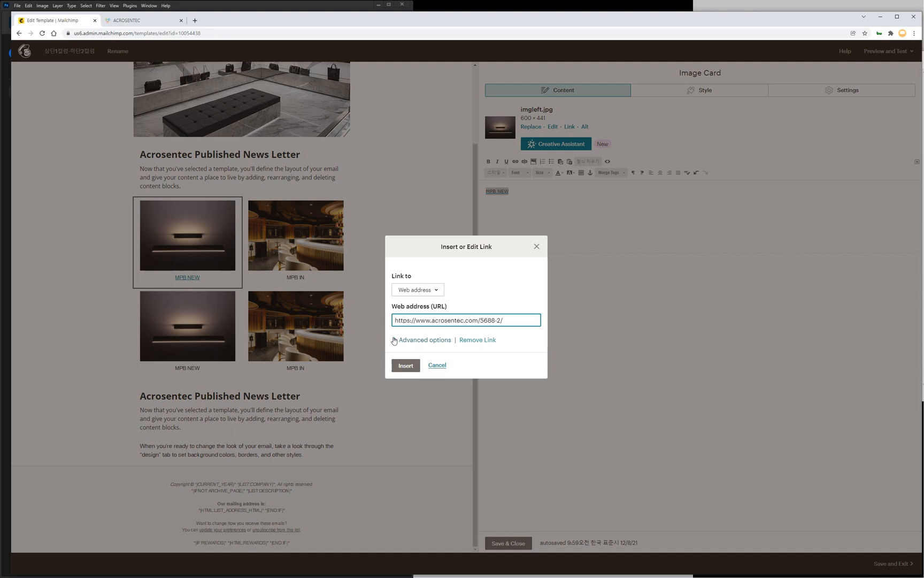
pyautogui.click(397, 340)
pyautogui.scroll(-1, 466, 347)
pyautogui.scroll(1, 461, 348)
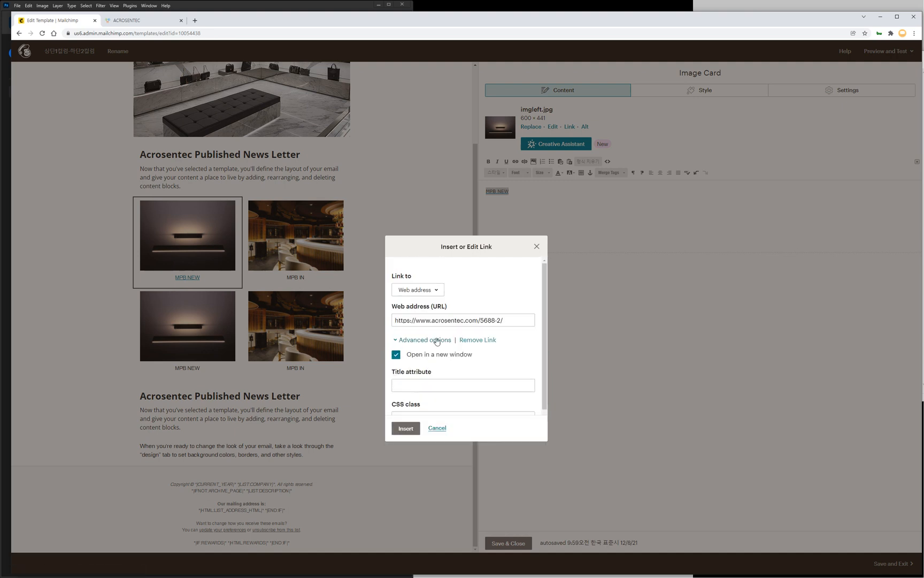
pyautogui.click(405, 429)
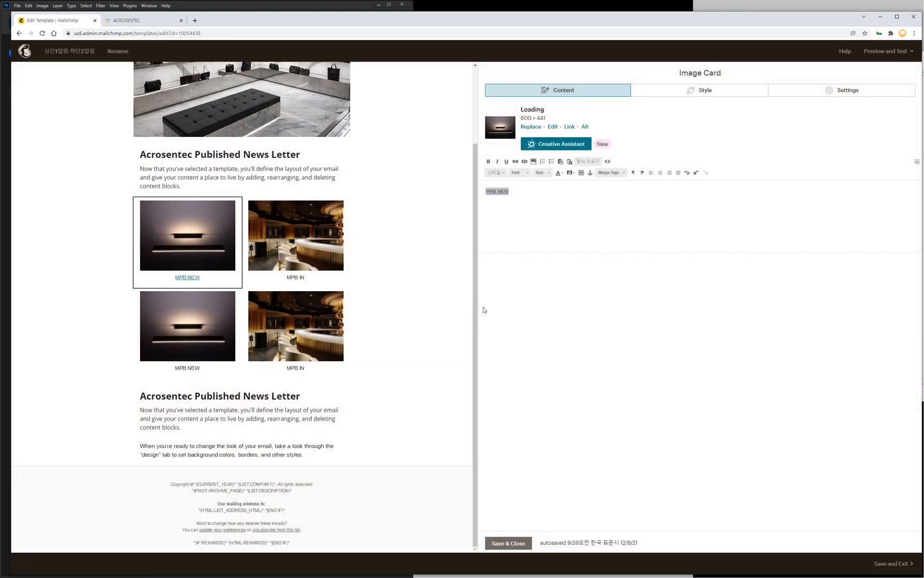
pyautogui.click(508, 544)
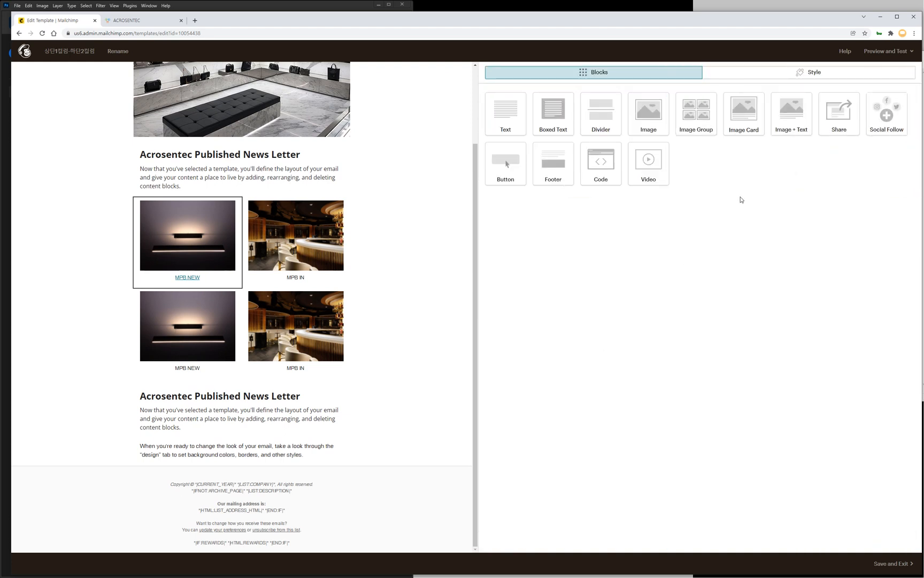
# Step: Preview the template, test the link on the first MPB NEW image, and exit the preview
pyautogui.click(884, 52)
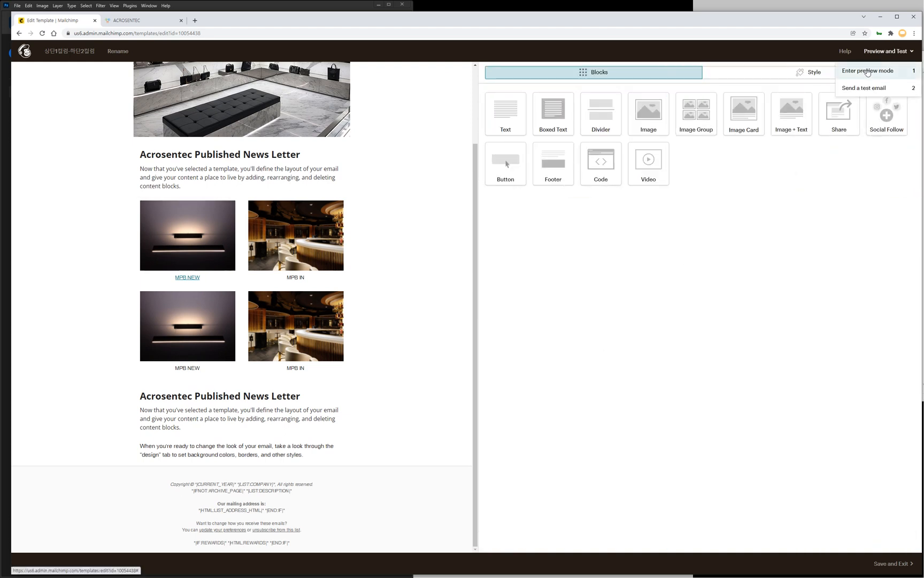
pyautogui.click(867, 71)
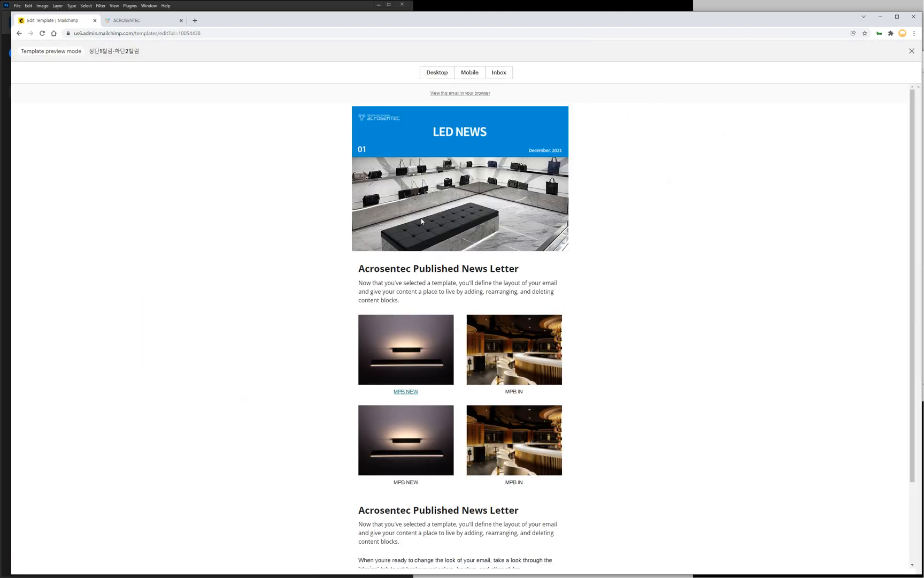
pyautogui.click(409, 347)
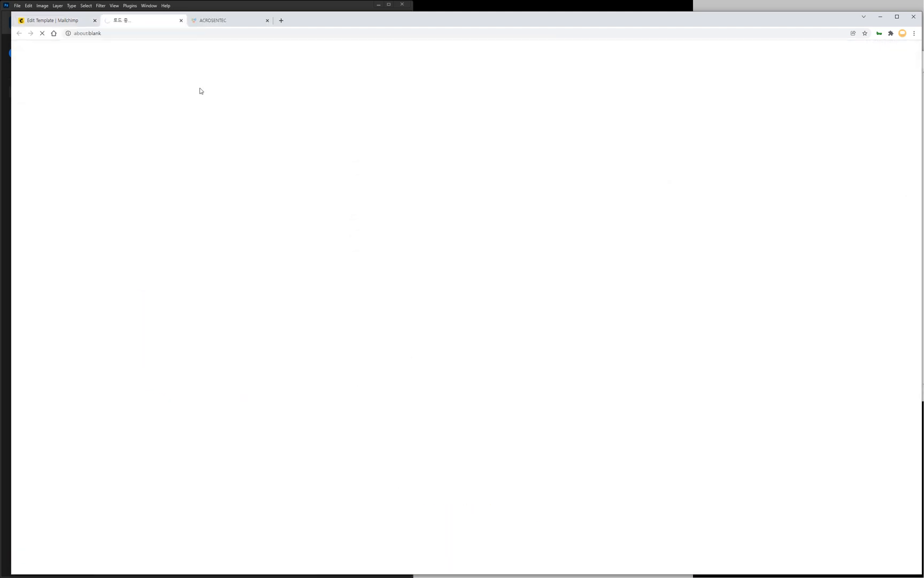
pyautogui.click(181, 22)
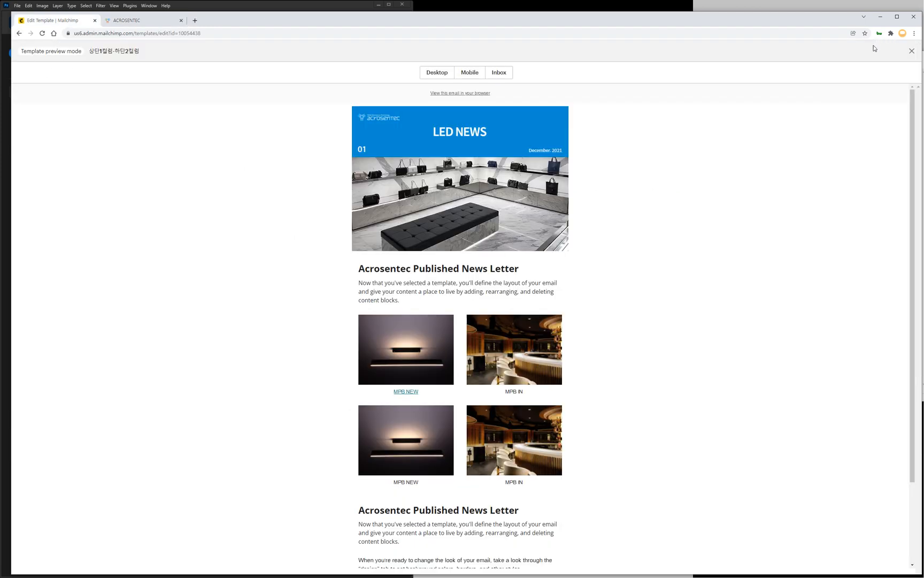
pyautogui.click(912, 51)
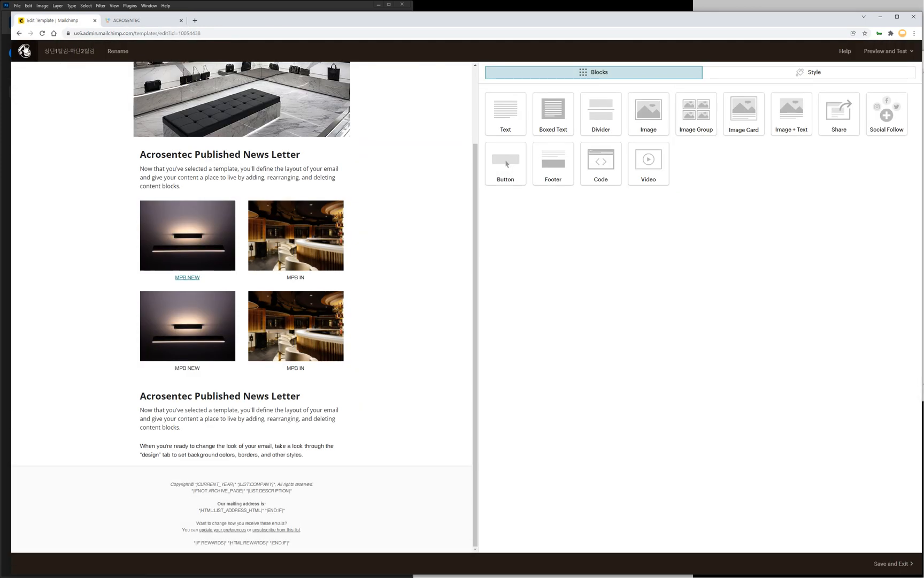
# Step: Return to the saved templates and view the HortiCann Light + Tech article page and its web address again
pyautogui.click(18, 33)
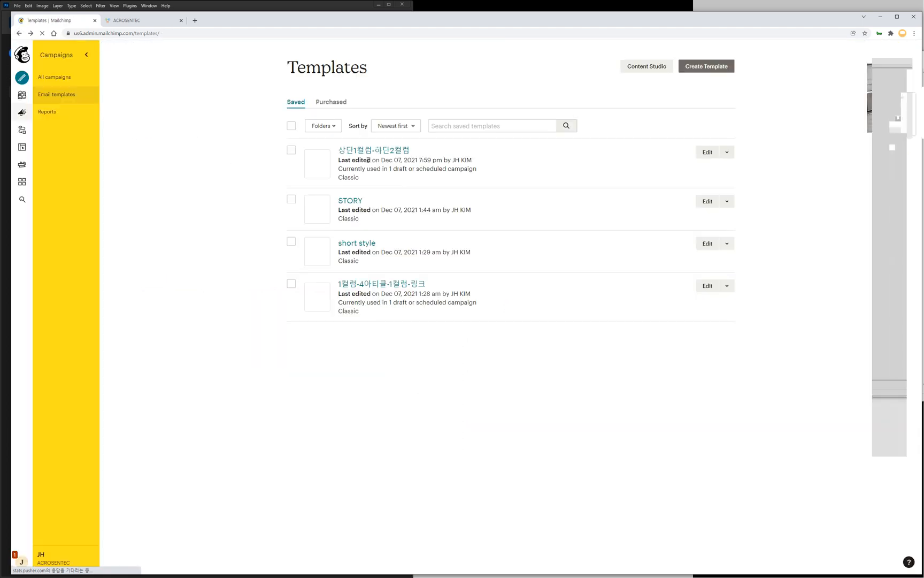
pyautogui.click(142, 23)
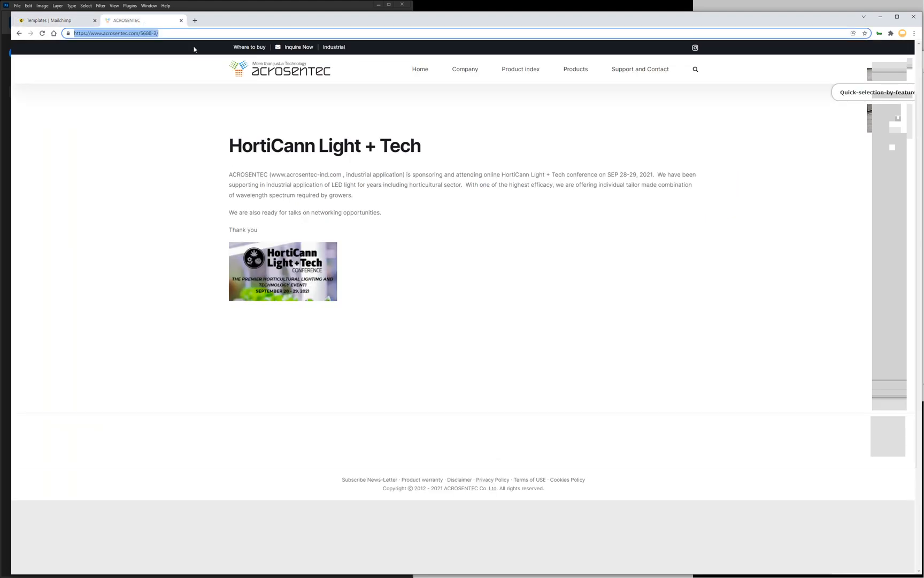
pyautogui.click(163, 190)
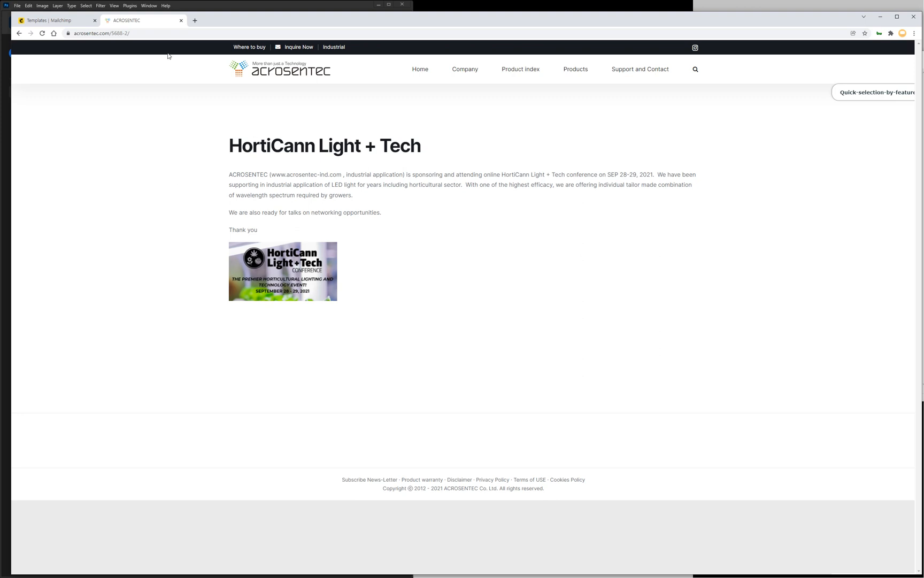
pyautogui.click(135, 33)
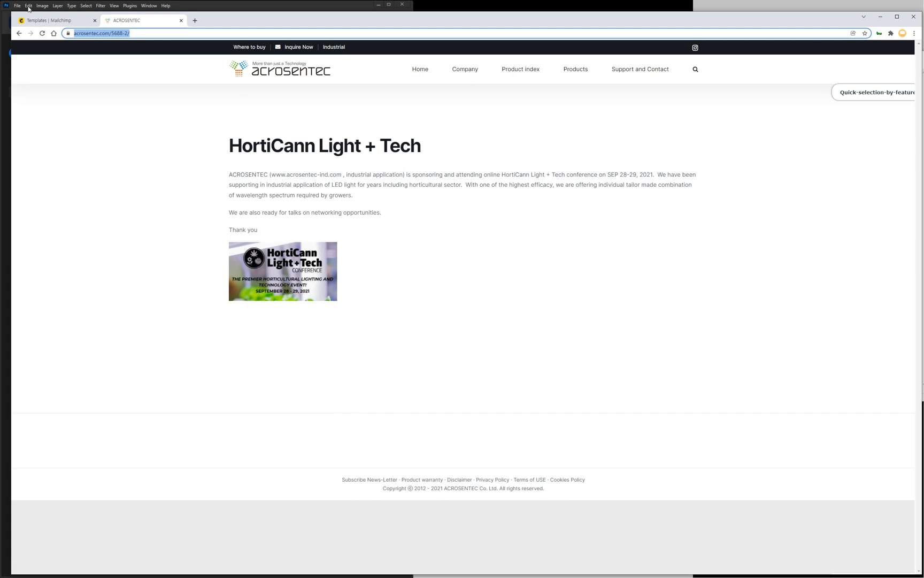
# Step: Switch to Photoshop, open the recent file 600head.psd, and enlarge its document window around the header banner
pyautogui.click(315, 8)
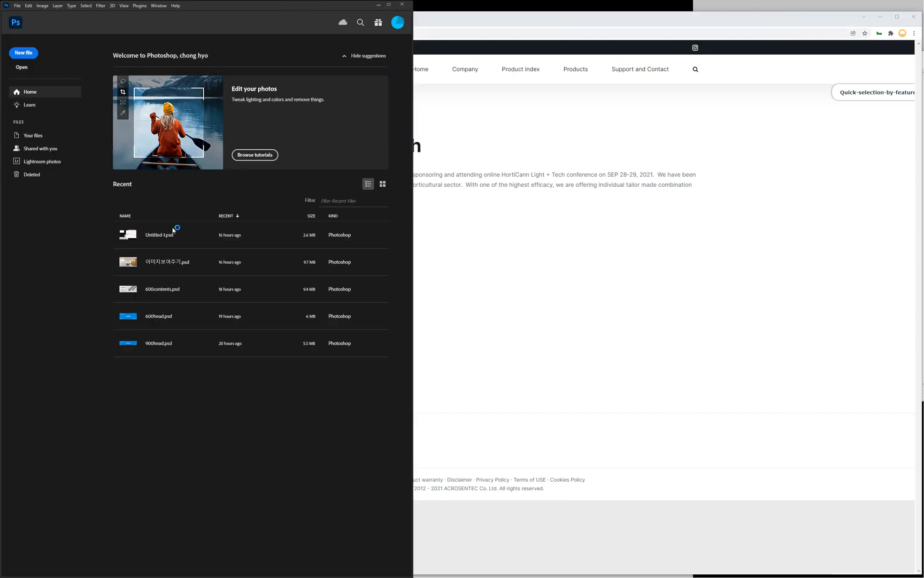
pyautogui.click(150, 321)
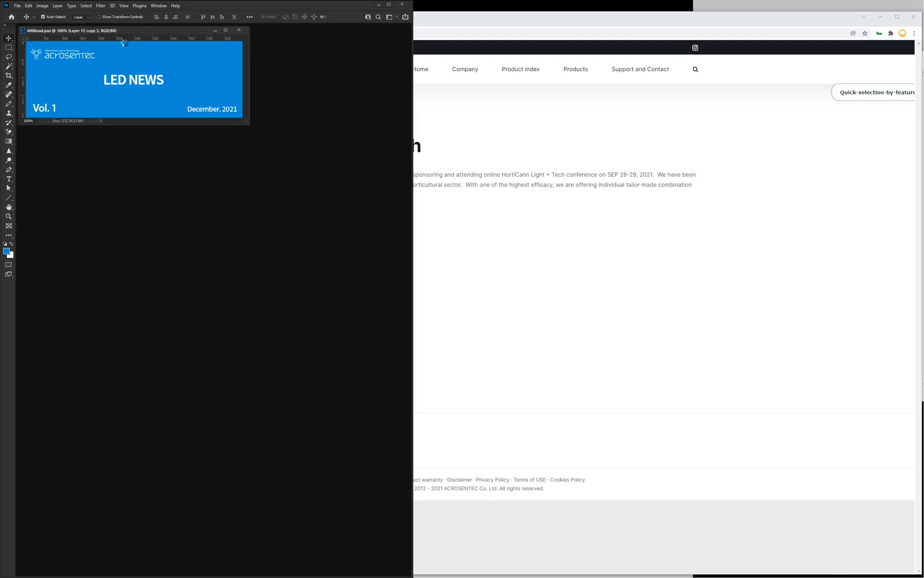
pyautogui.moveTo(119, 30); pyautogui.dragTo(345, 153)
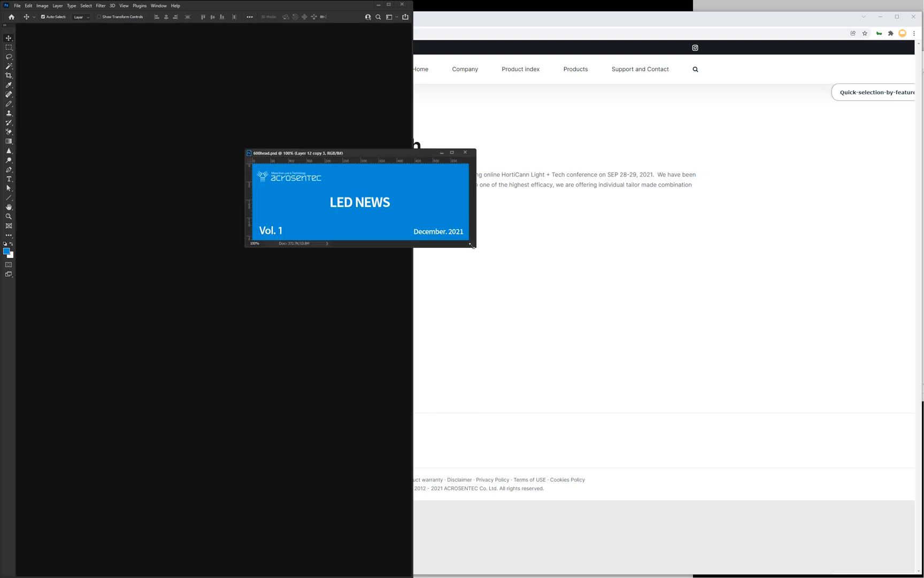
pyautogui.moveTo(473, 245); pyautogui.dragTo(560, 328)
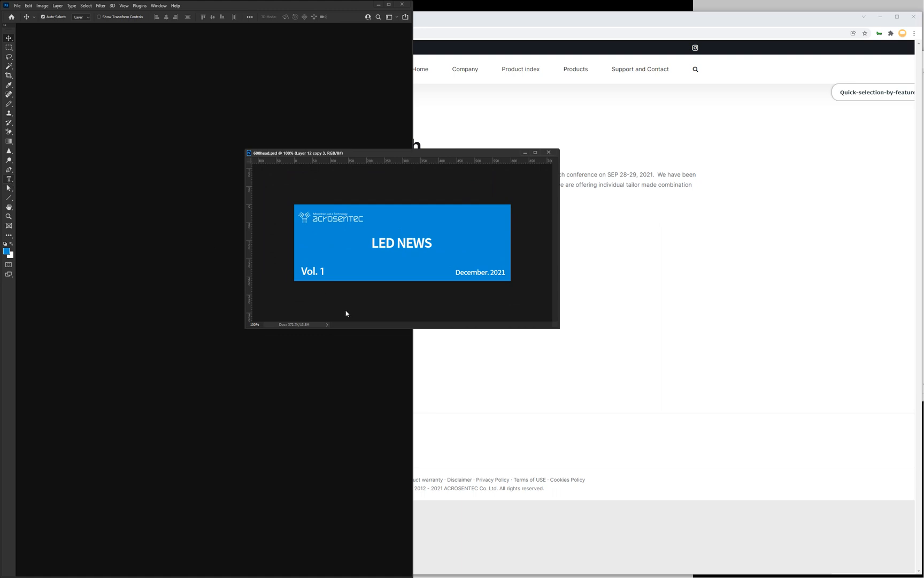
# Step: Change the issue text on the blue LED NEWS banner to Vol. 2 and reposition the document window
pyautogui.press('t')
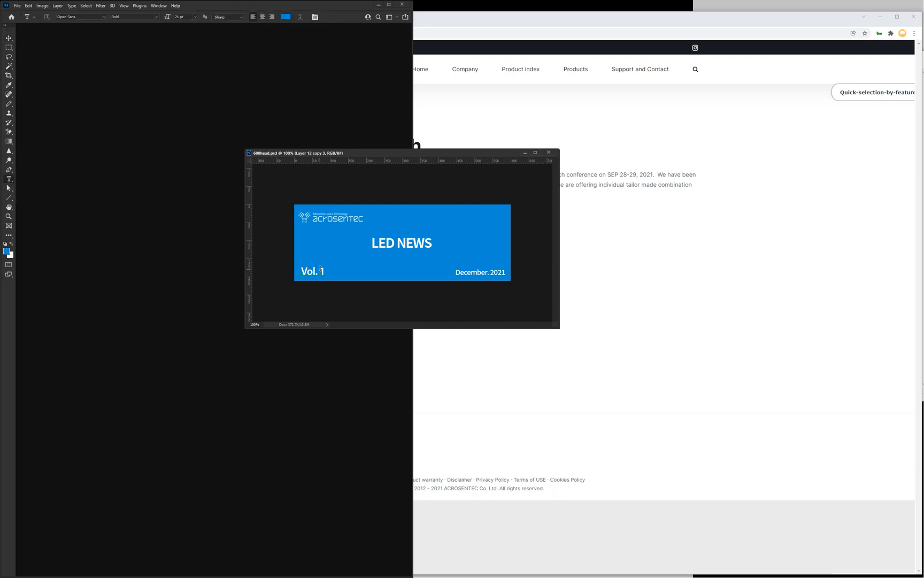
pyautogui.moveTo(319, 270); pyautogui.dragTo(327, 270)
pyautogui.click(330, 270)
pyautogui.press('BackSpace')
pyautogui.write('2')
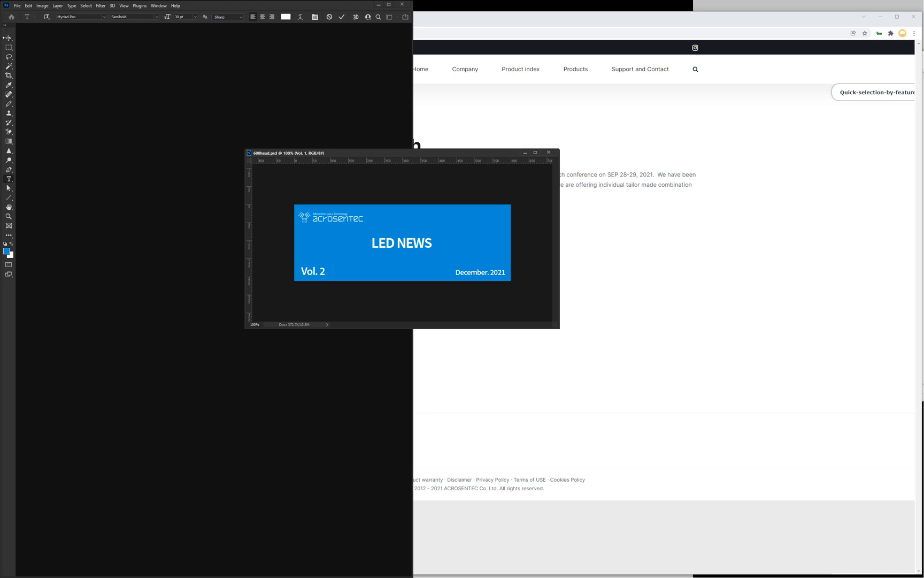
pyautogui.click(8, 38)
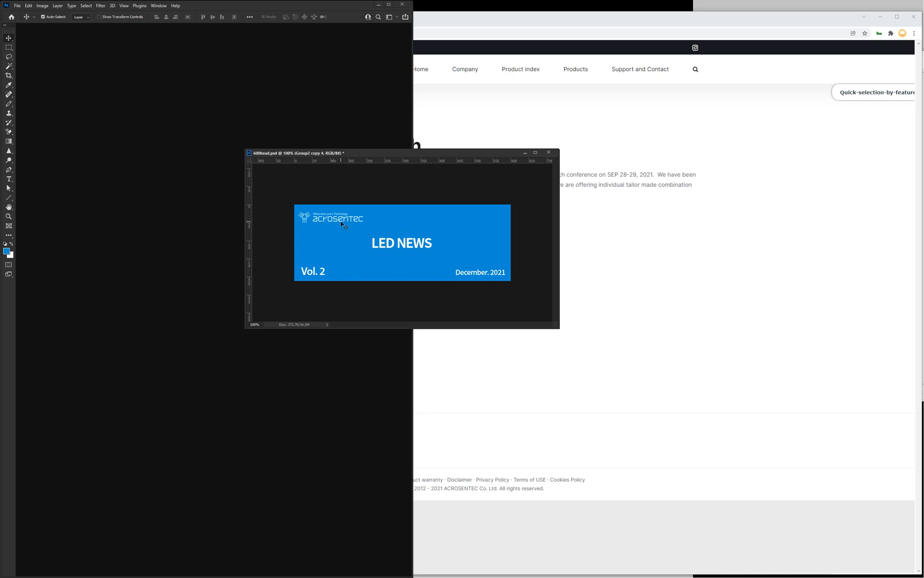
pyautogui.moveTo(361, 153); pyautogui.dragTo(243, 114)
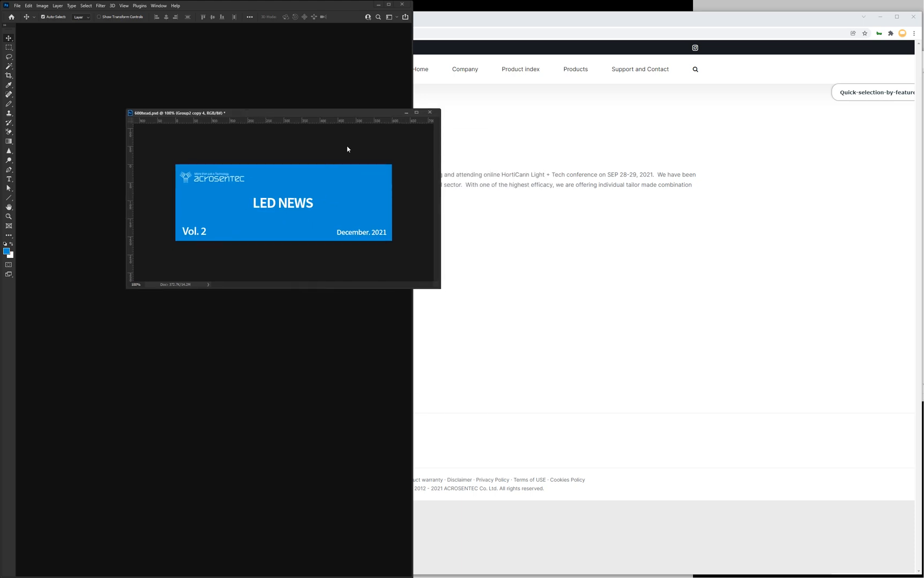
# Step: Change the LED NEWS title on the blue banner to News Letter and reposition the document window
pyautogui.click(9, 180)
pyautogui.click(259, 204)
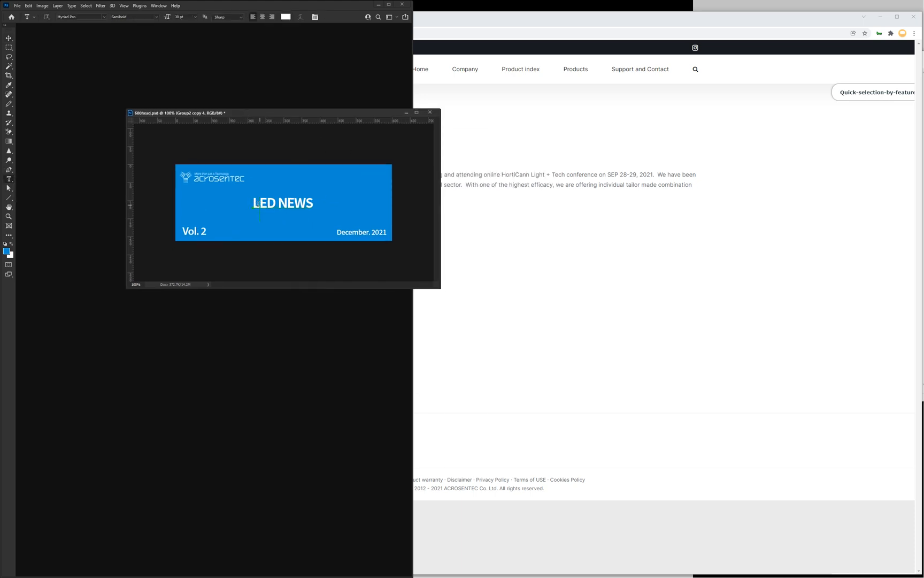
pyautogui.moveTo(253, 203); pyautogui.dragTo(311, 205)
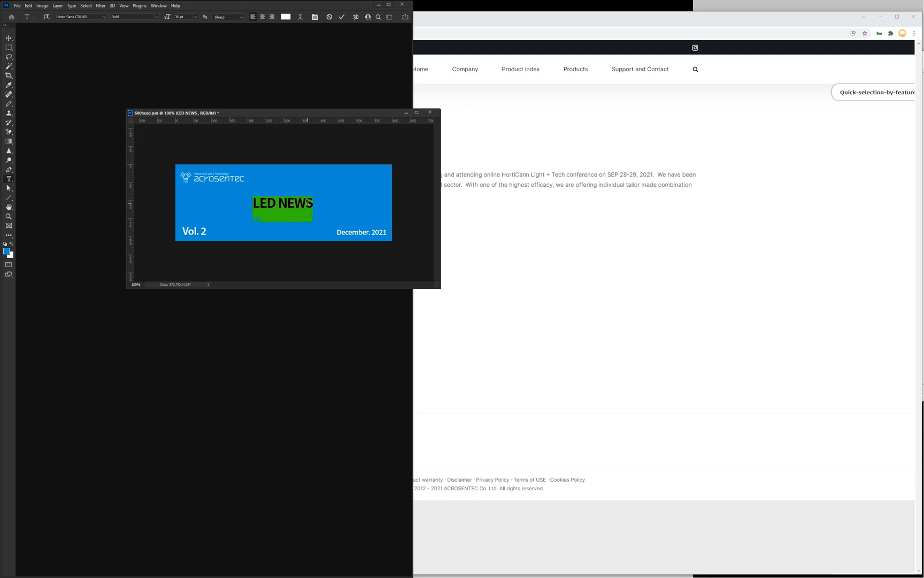
pyautogui.write('New')
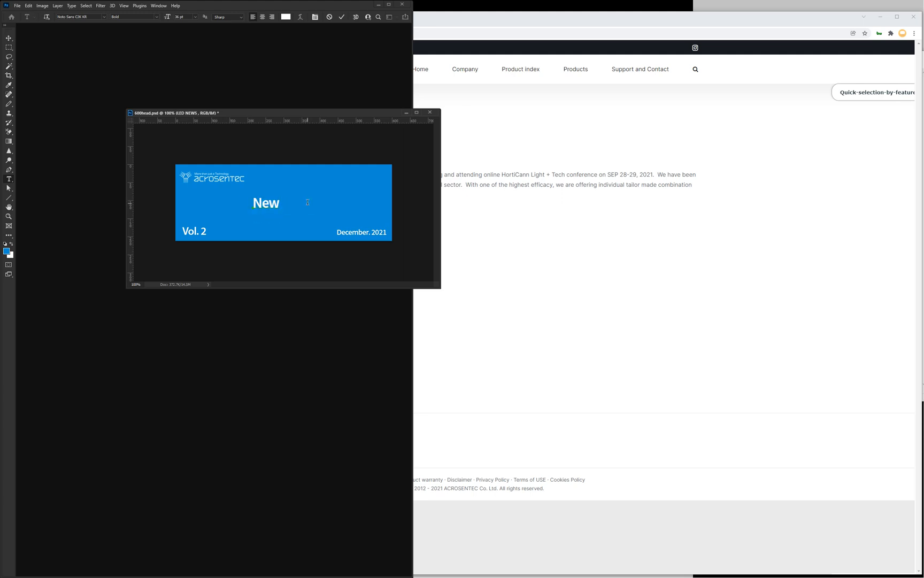
pyautogui.write('s Letter')
pyautogui.click(8, 38)
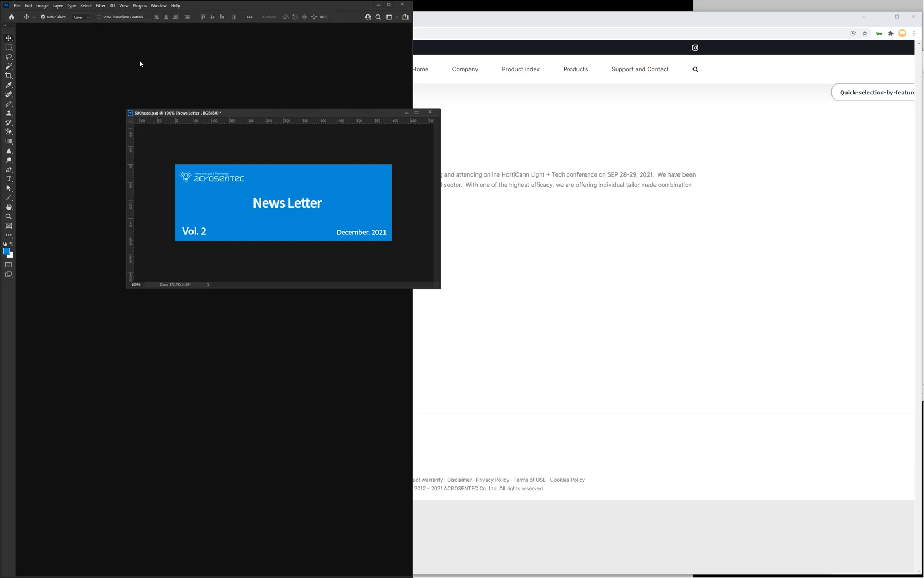
pyautogui.moveTo(171, 119); pyautogui.dragTo(125, 98)
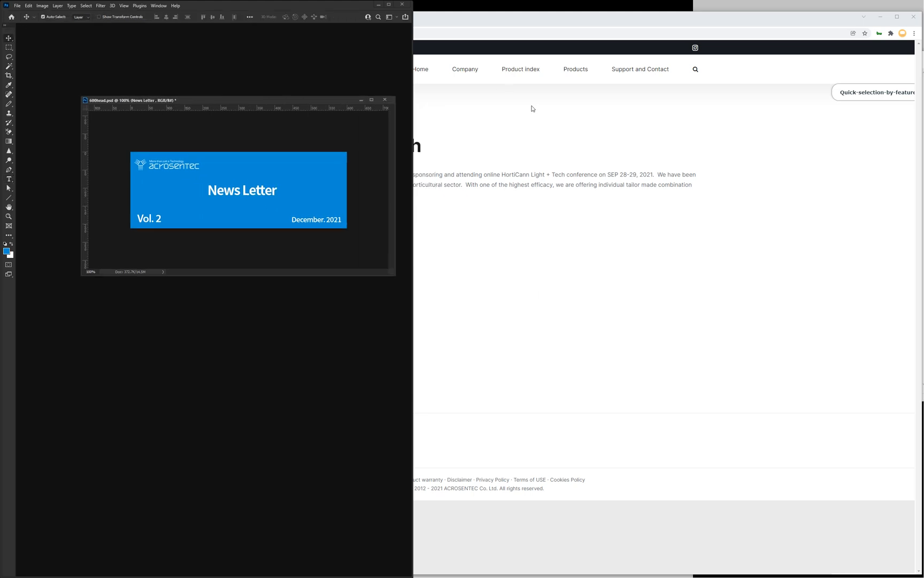
# Step: Switch to Mailchimp in the browser, view the home dashboard, and show only the ongoing campaigns
pyautogui.click(465, 21)
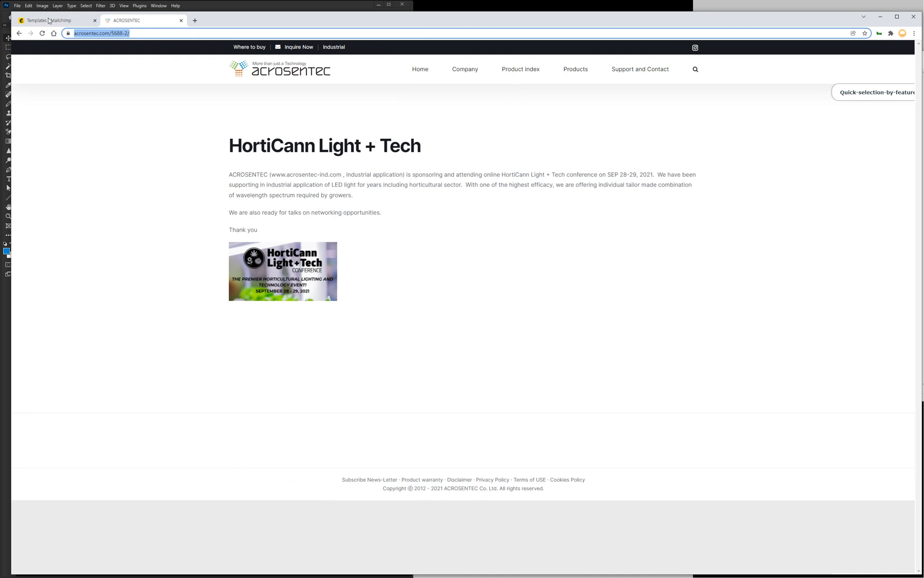
pyautogui.click(49, 20)
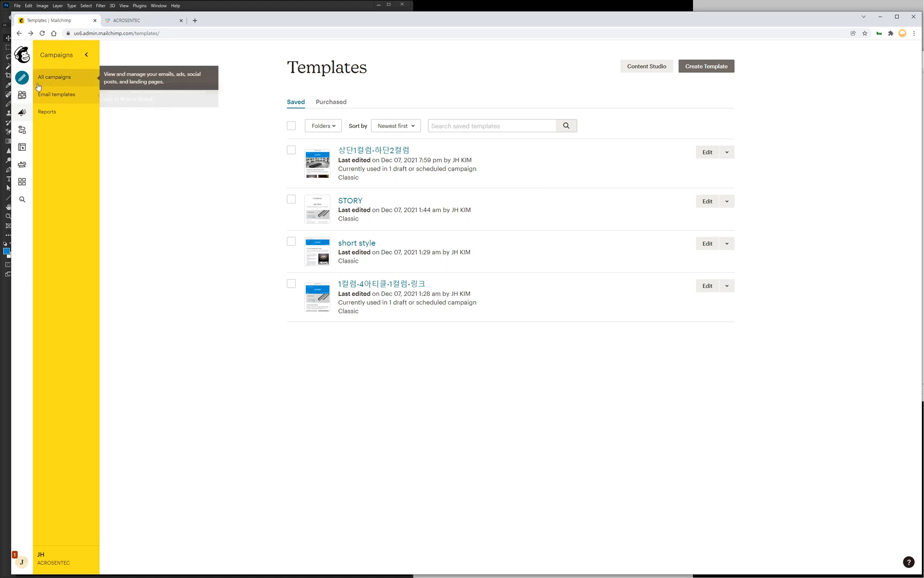
pyautogui.click(24, 59)
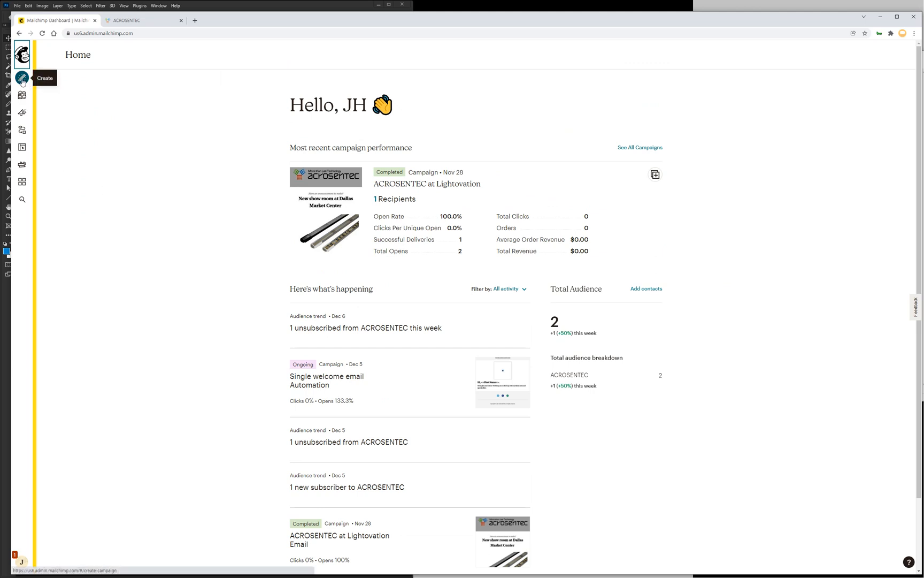
pyautogui.click(23, 113)
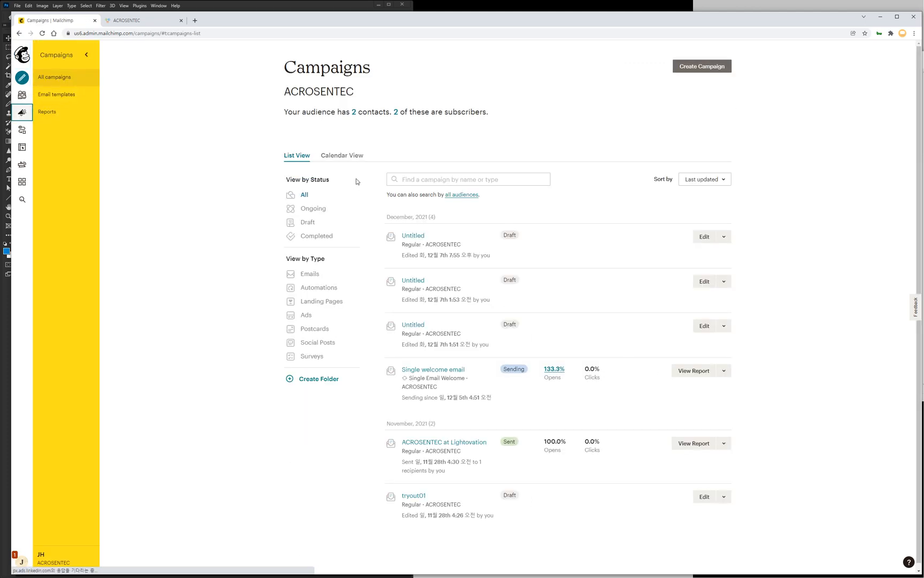
pyautogui.click(316, 211)
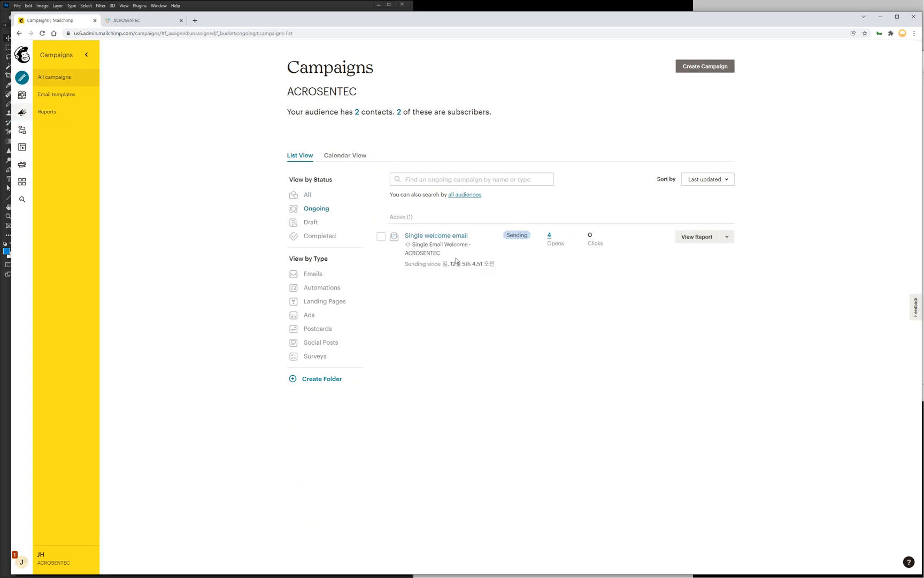
# Step: Open the ongoing Single welcome email automation for editing and pause it
pyautogui.click(727, 239)
pyautogui.click(690, 254)
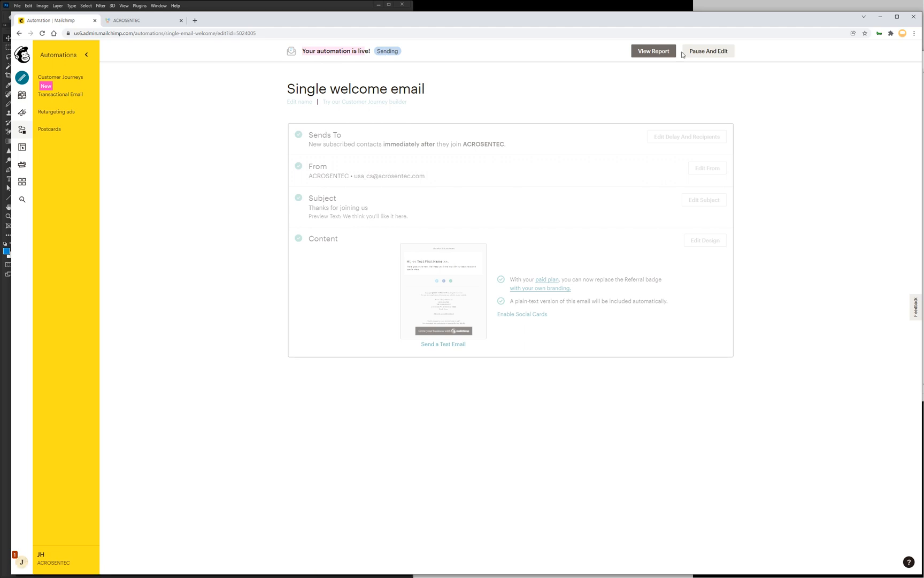
pyautogui.click(702, 55)
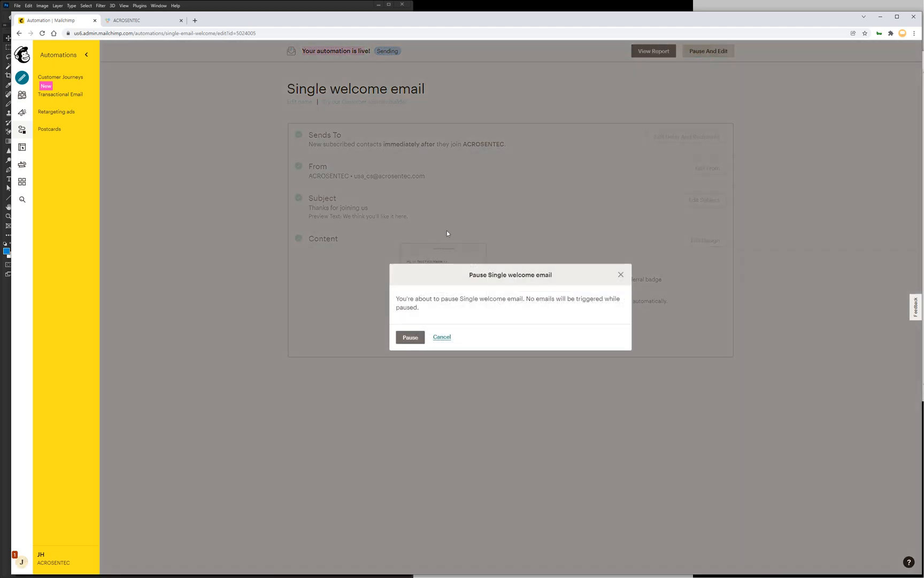
pyautogui.click(408, 338)
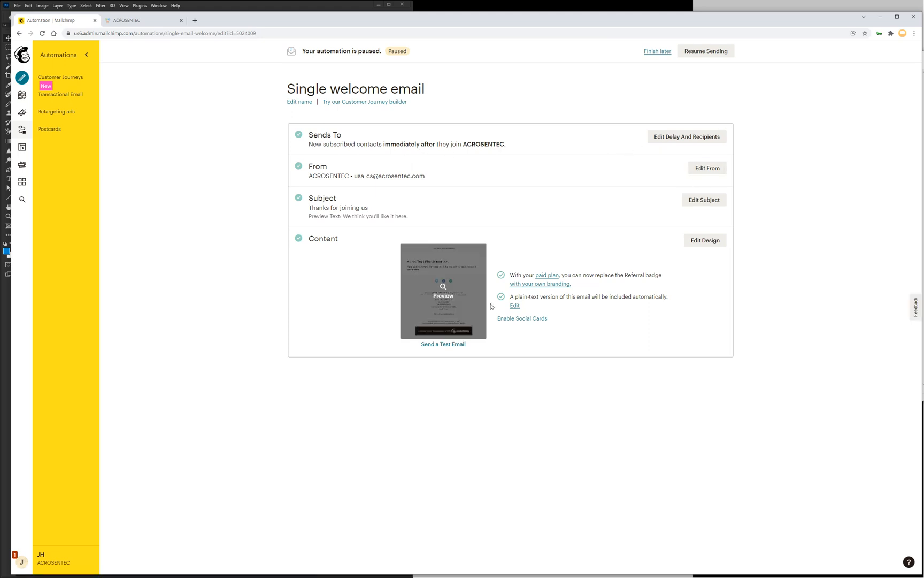
# Step: Preview the Single welcome email's content, close the preview, and resume sending the automation
pyautogui.click(444, 293)
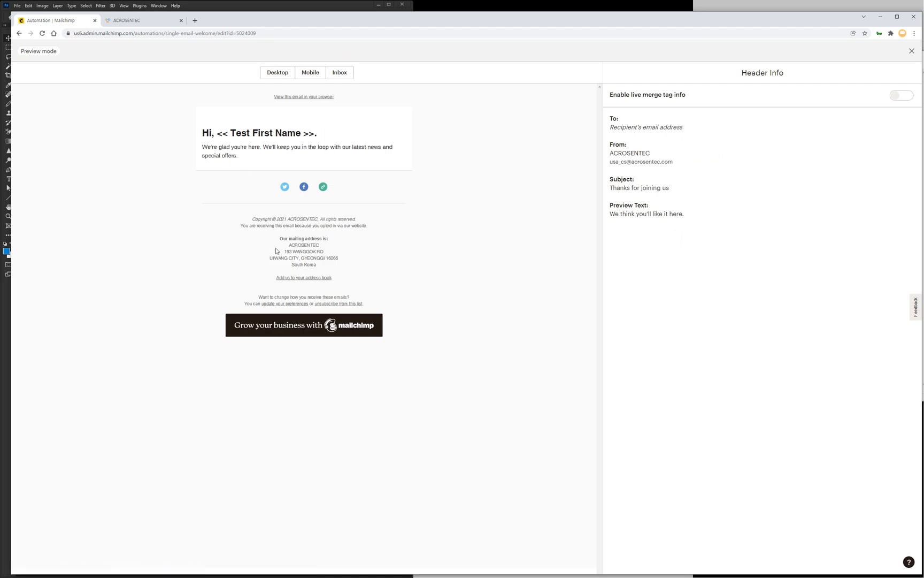
pyautogui.click(912, 51)
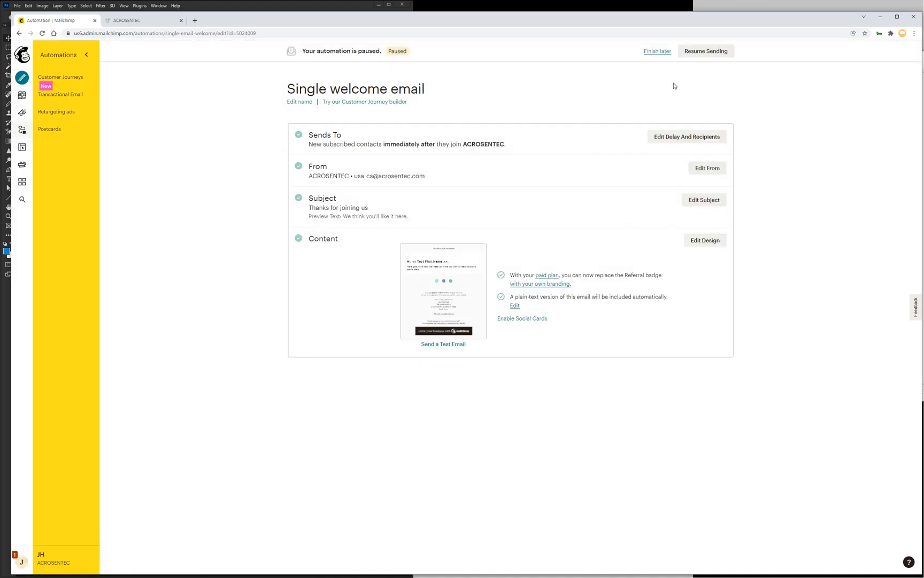
pyautogui.click(698, 52)
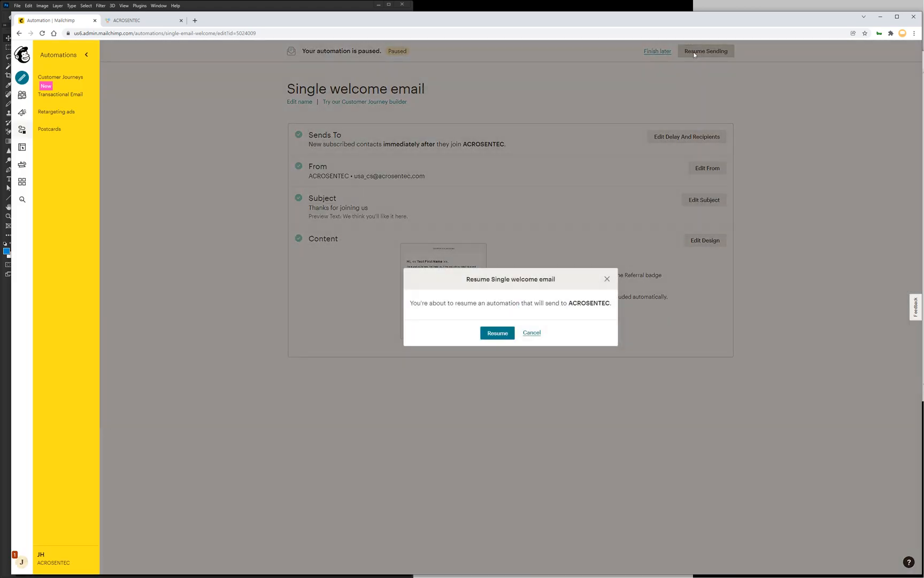
pyautogui.click(504, 333)
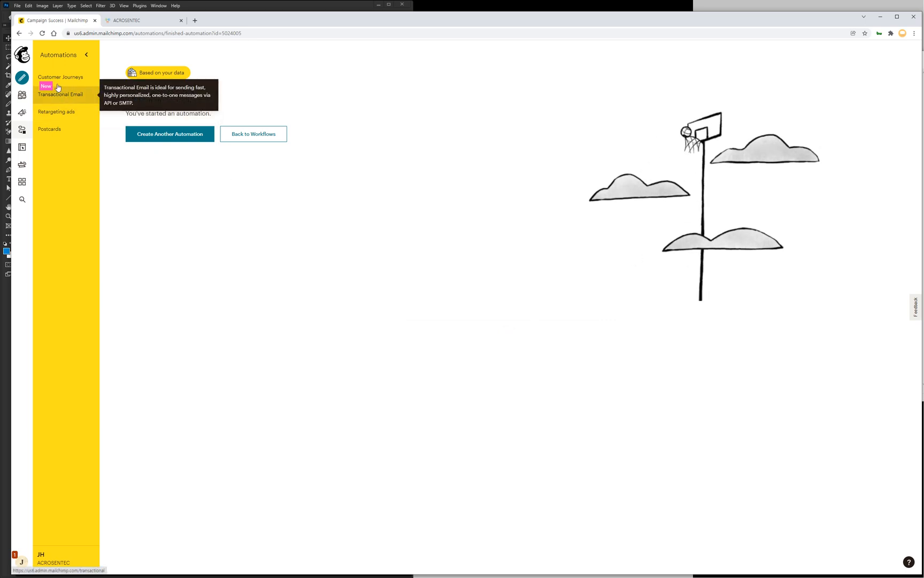
# Step: Return to the ongoing campaigns list and view the actions available for Single welcome email
pyautogui.click(41, 114)
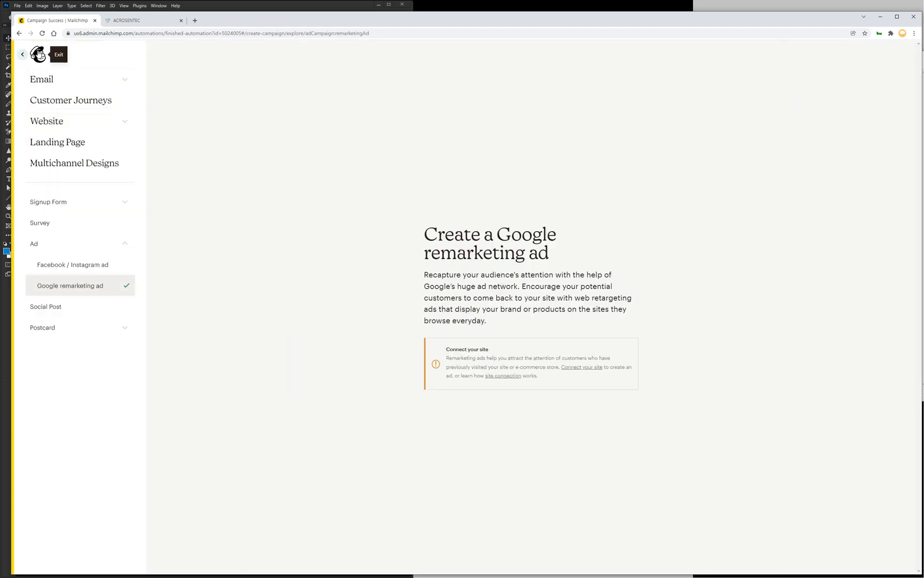
pyautogui.click(19, 34)
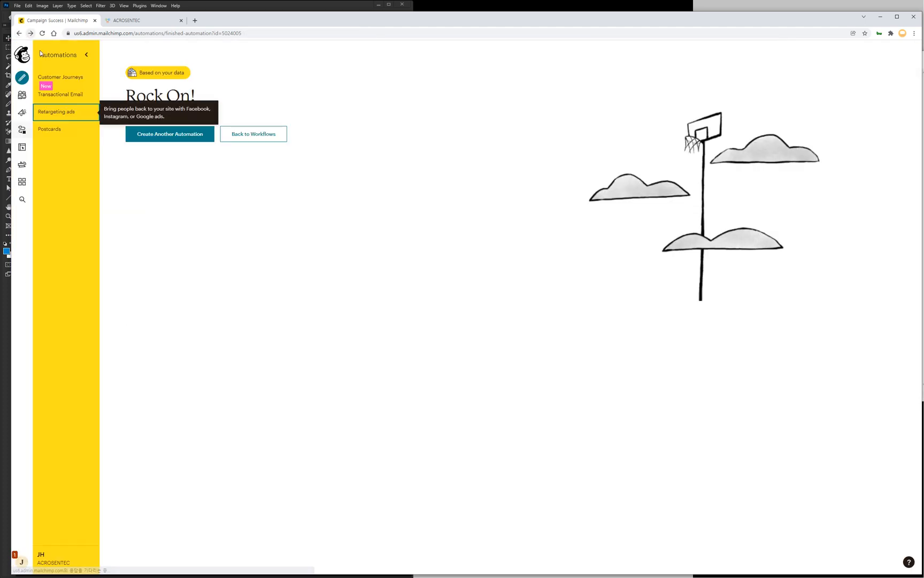
pyautogui.click(23, 113)
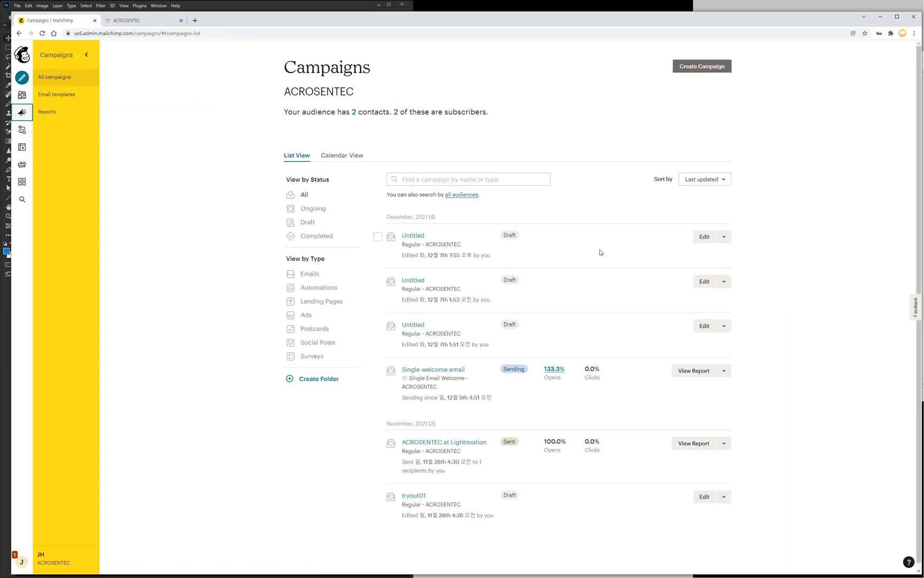
pyautogui.click(315, 212)
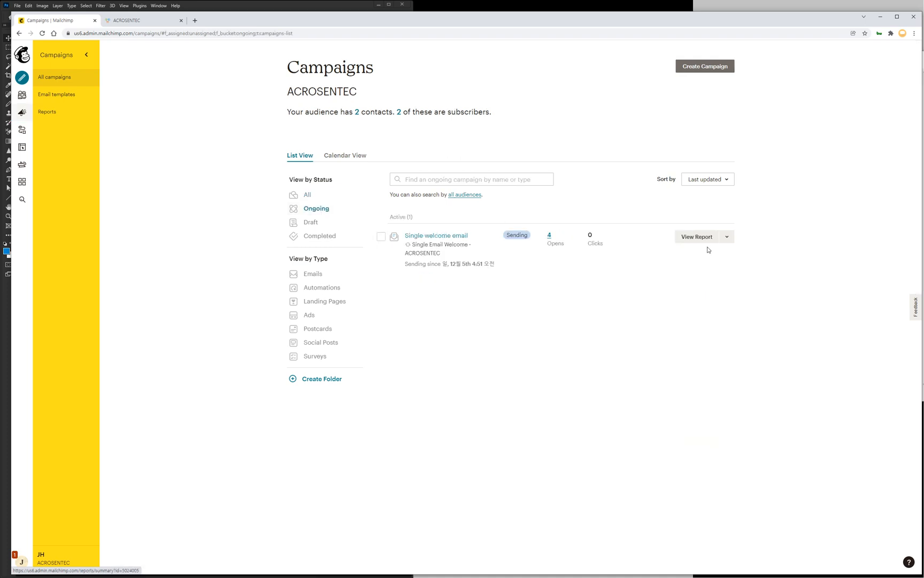
pyautogui.click(727, 240)
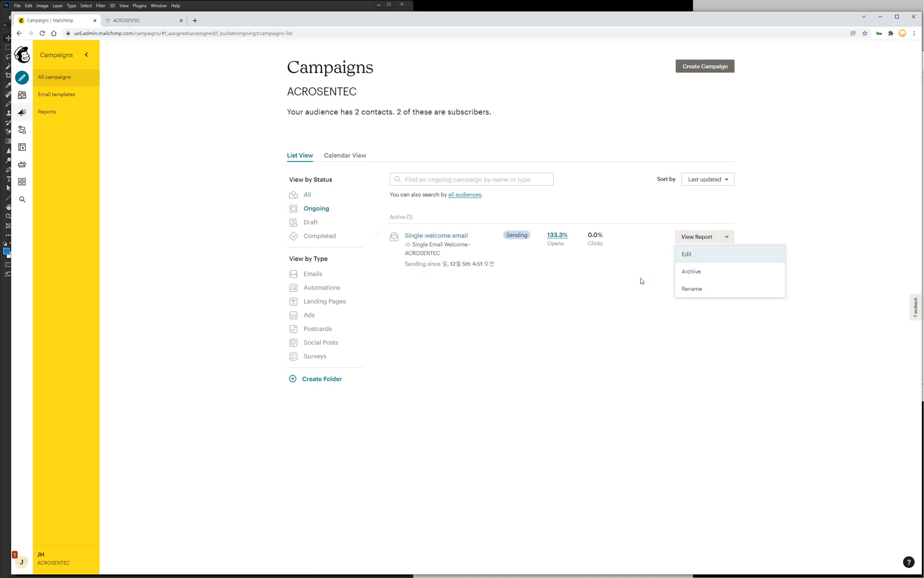
pyautogui.click(746, 350)
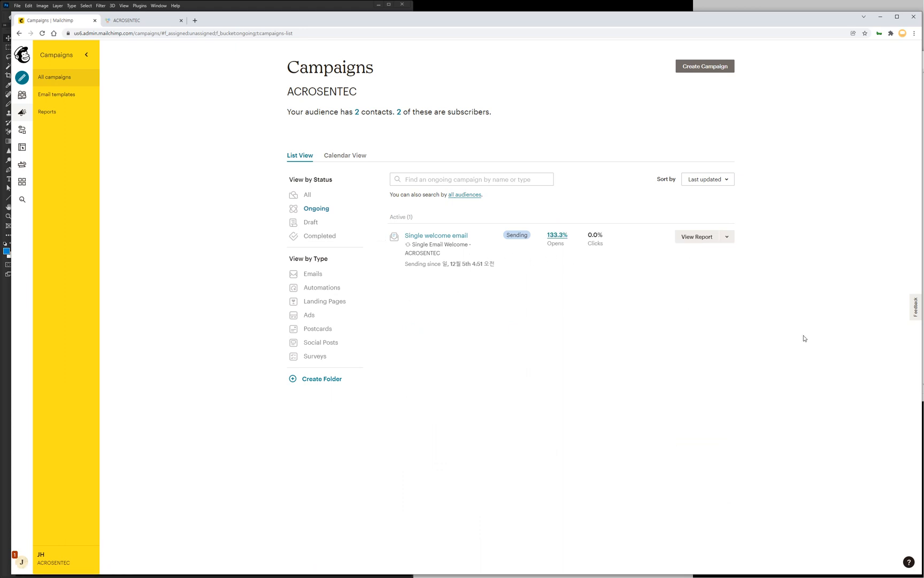